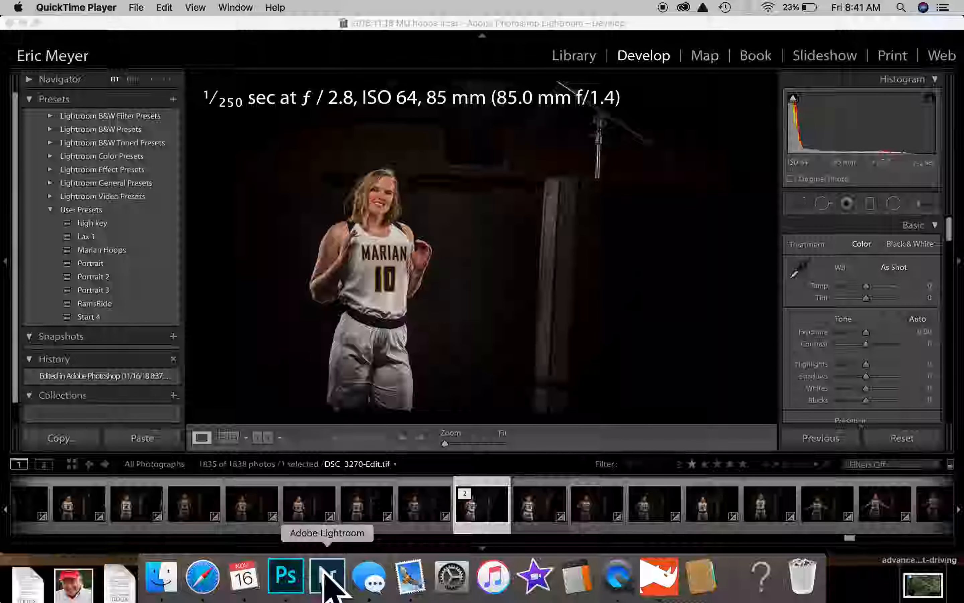
Switch to Lightroom and look back through the filmstrip of basketball portraits
{"action": "left_click", "coordinate": [327, 578]}
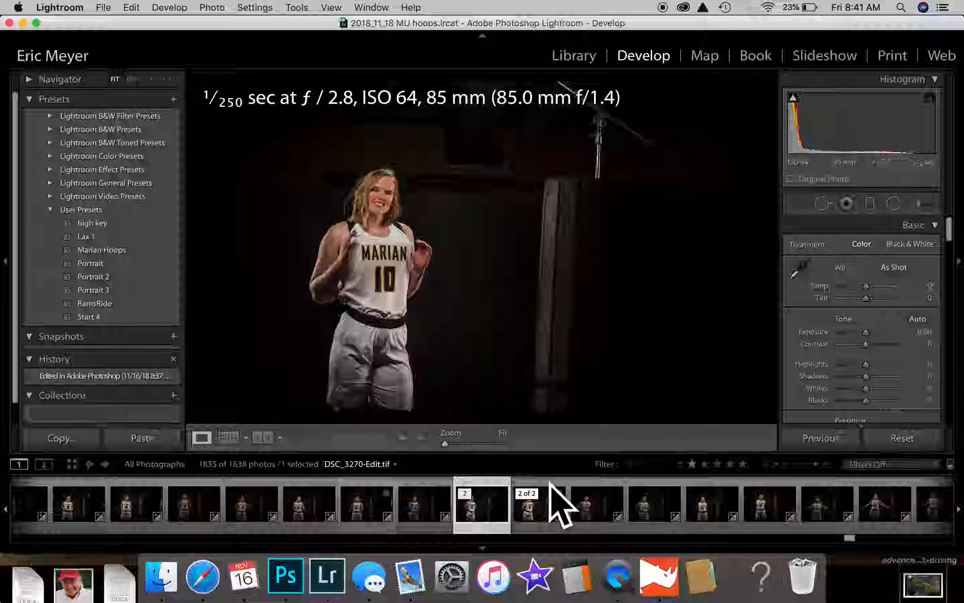
{"action": "scroll", "coordinate": [609, 506], "scroll_direction": "up", "scroll_amount": 3}
{"action": "scroll", "coordinate": [610, 506], "scroll_direction": "up", "scroll_amount": 5}
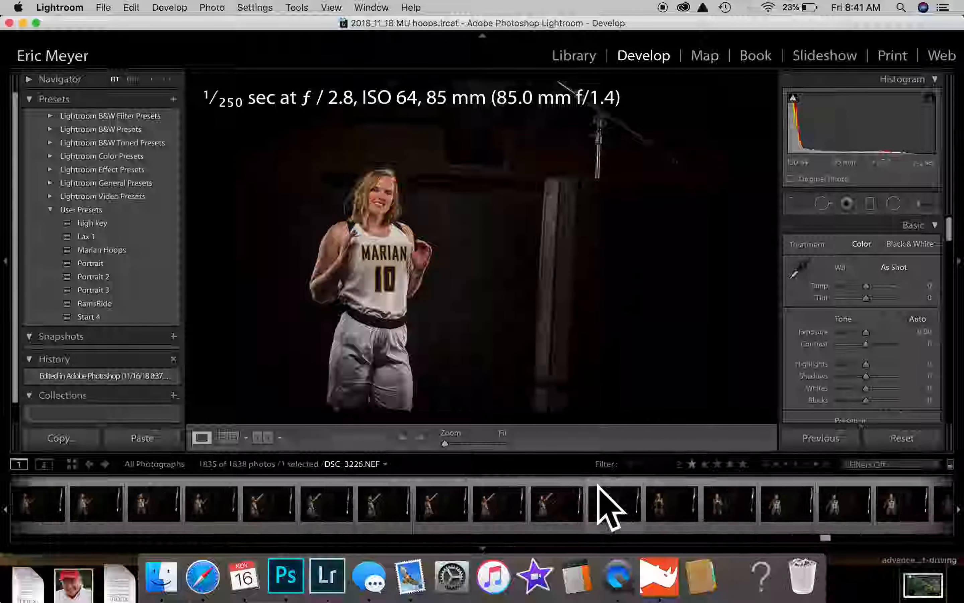
{"action": "scroll", "coordinate": [610, 506], "scroll_direction": "up", "scroll_amount": 6}
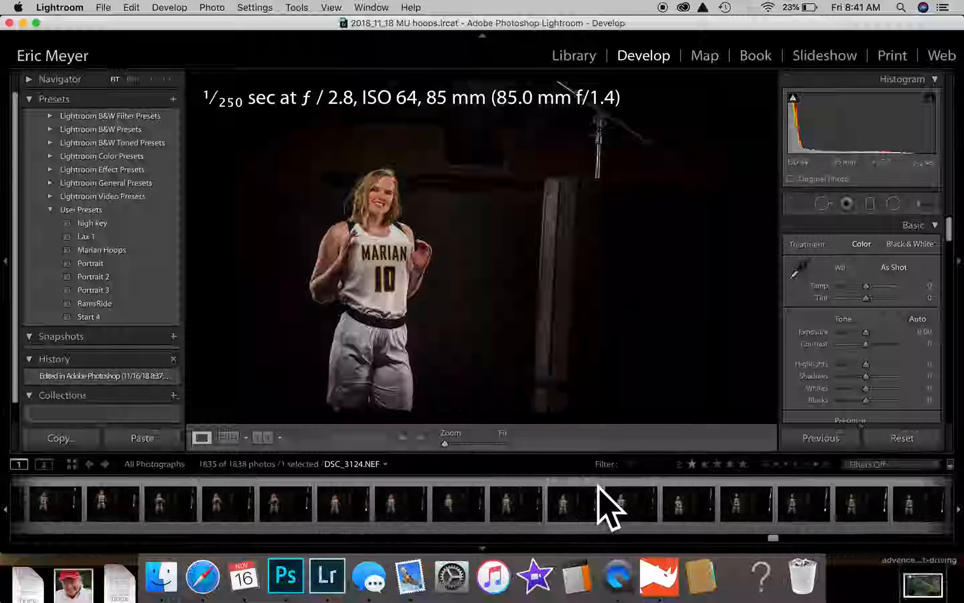
{"action": "scroll", "coordinate": [609, 506], "scroll_direction": "up", "scroll_amount": 8}
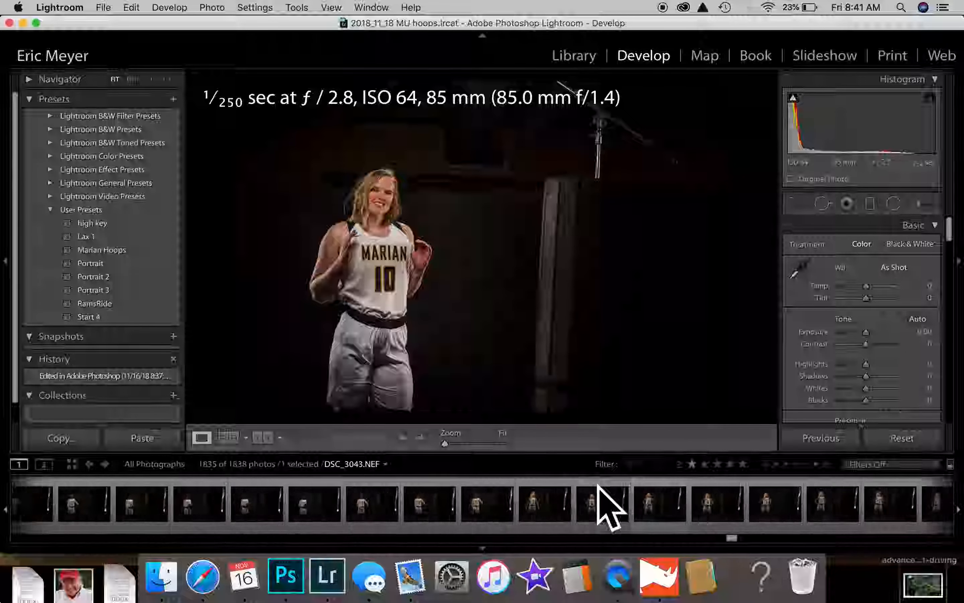
{"action": "scroll", "coordinate": [599, 486], "scroll_direction": "up", "scroll_amount": 8}
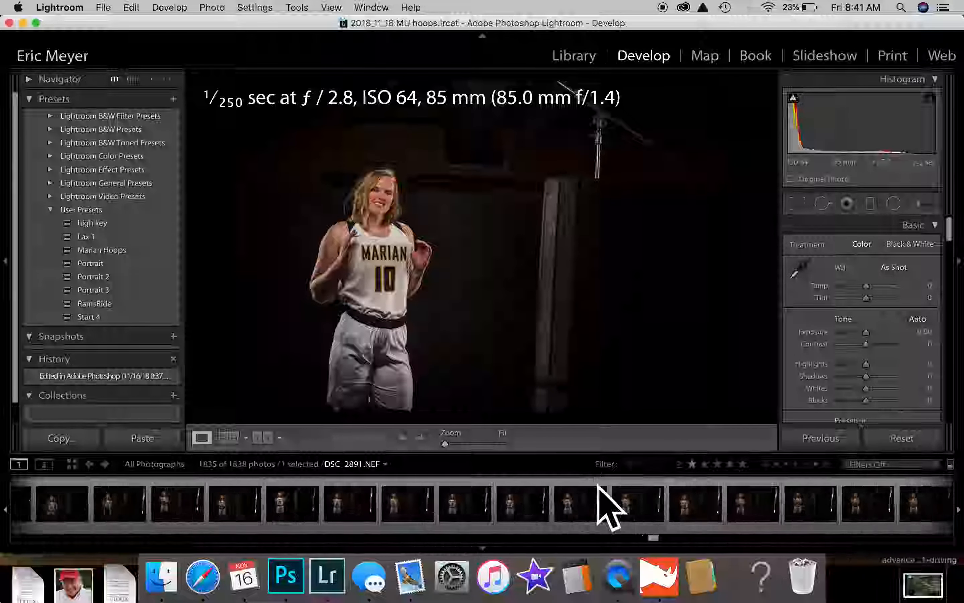
{"action": "scroll", "coordinate": [609, 506], "scroll_direction": "up", "scroll_amount": 5}
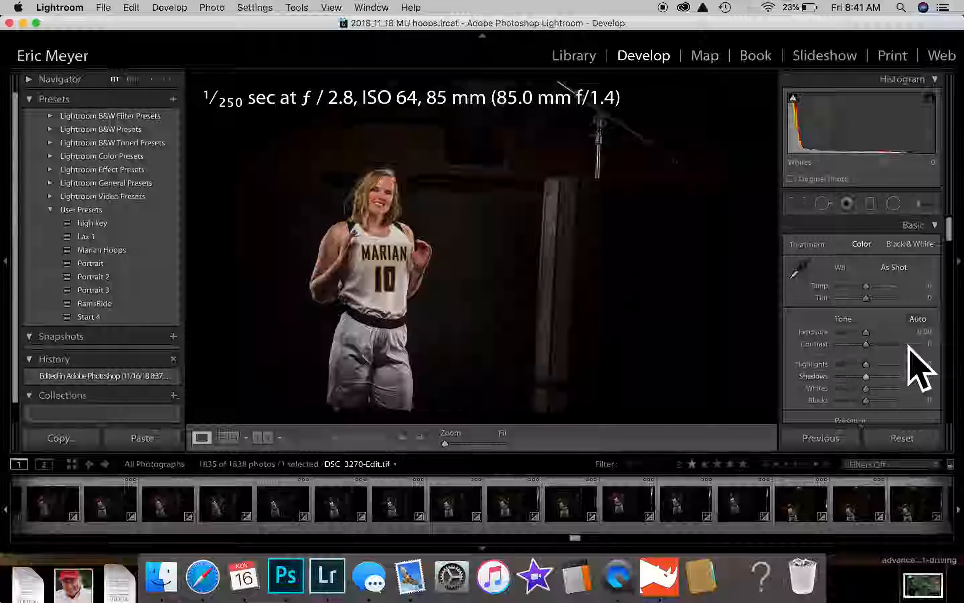
Set the portrait's exposure to +0.05 and open a copy with Lightroom adjustments for editing in Adobe Photoshop CC 2018
{"action": "mouse_move", "coordinate": [865, 333]}
{"action": "left_mouse_down"}
{"action": "mouse_move", "coordinate": [839, 333]}
{"action": "mouse_move", "coordinate": [895, 332]}
{"action": "mouse_move", "coordinate": [866, 332]}
{"action": "left_mouse_up"}
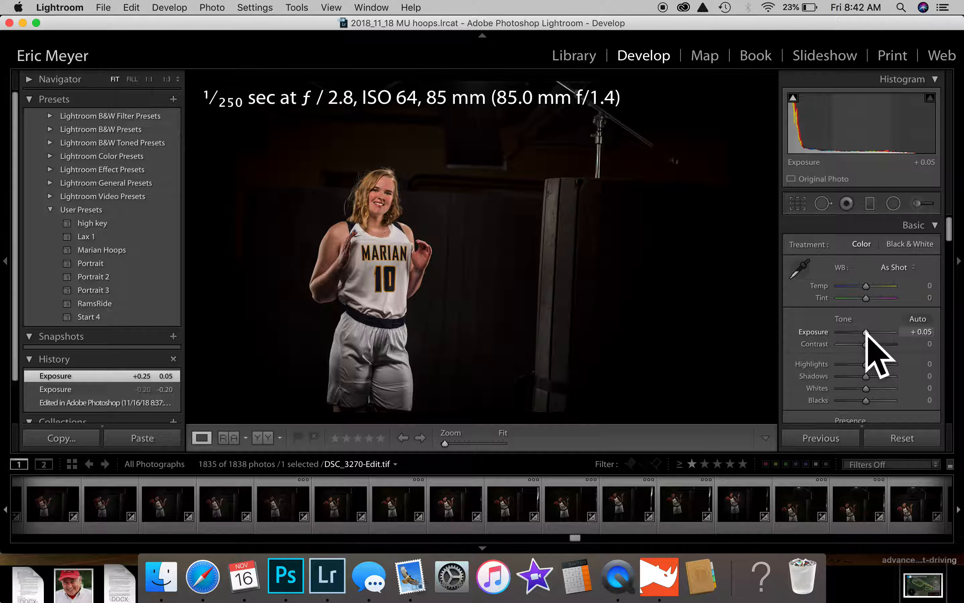
{"action": "left_click", "coordinate": [172, 8]}
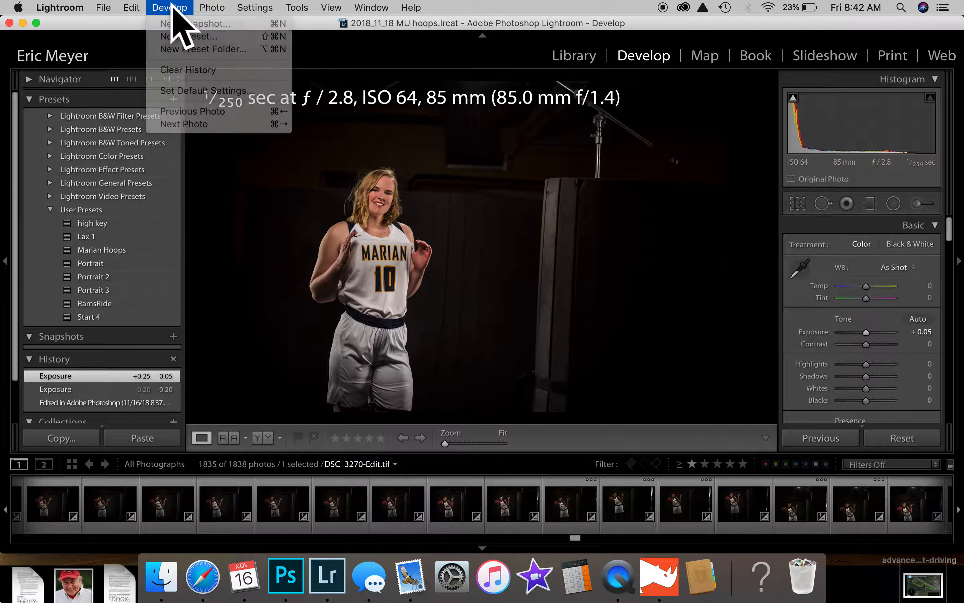
{"action": "left_click", "coordinate": [175, 8]}
{"action": "left_click", "coordinate": [211, 7]}
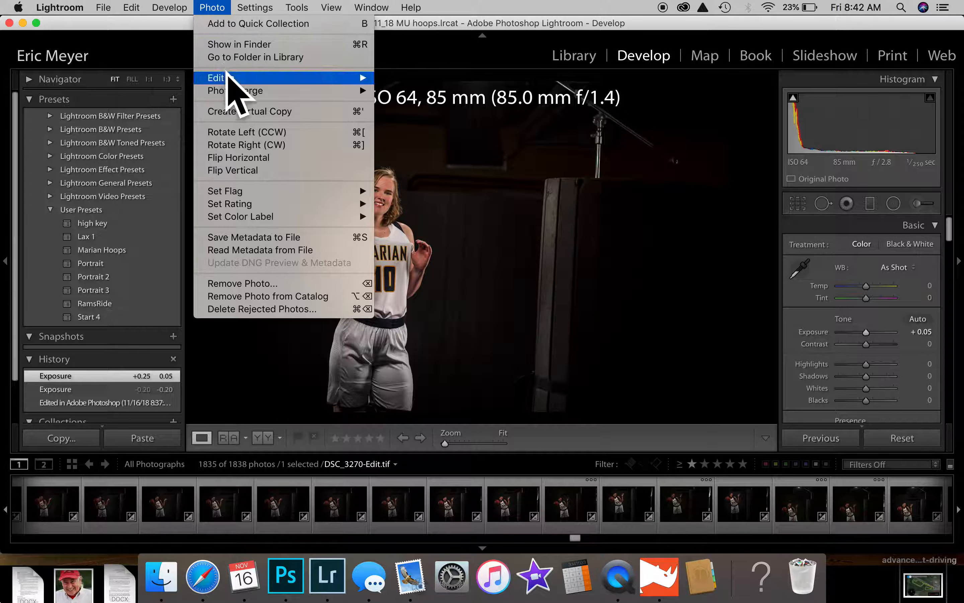
{"action": "mouse_move", "coordinate": [229, 76]}
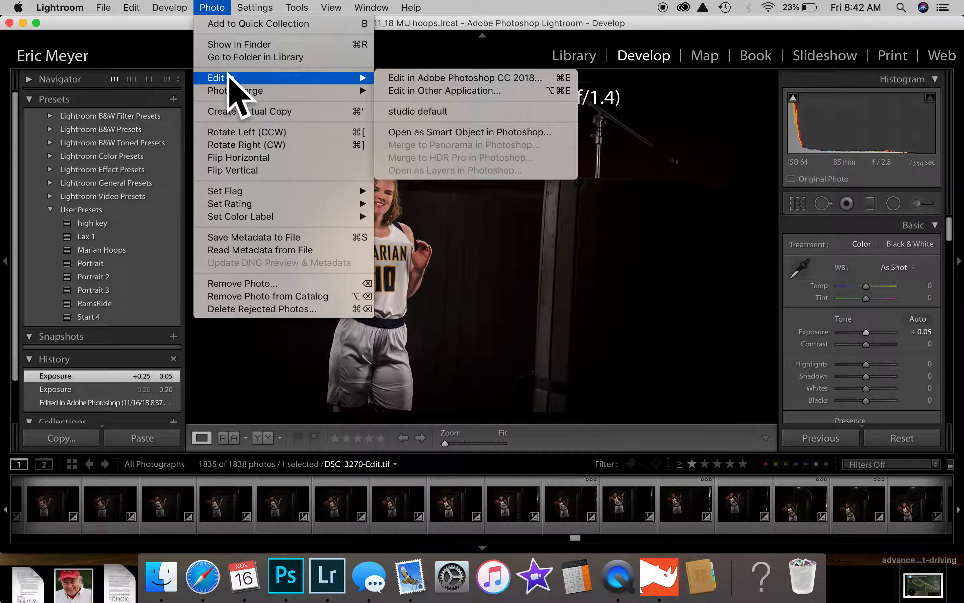
{"action": "left_click", "coordinate": [438, 78]}
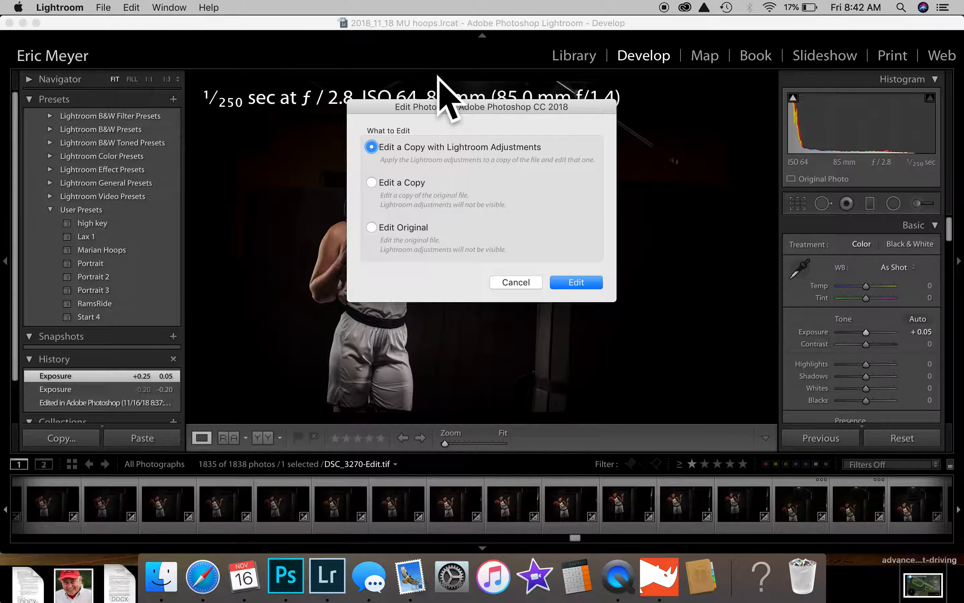
{"action": "left_click", "coordinate": [583, 280]}
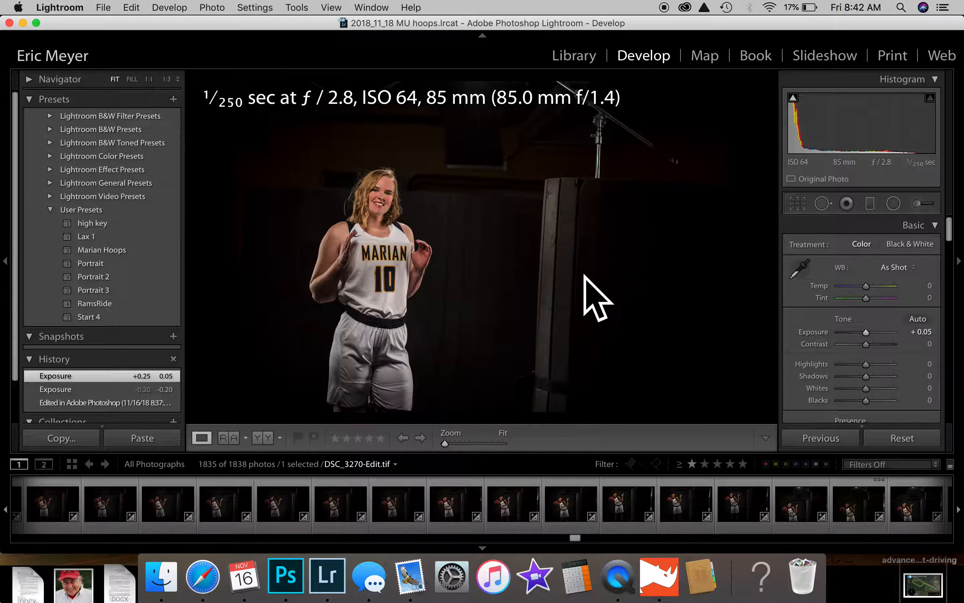
Switch to Photoshop and duplicate the Background layer of DSC_3270-Edit.tif
{"action": "left_click", "coordinate": [286, 576]}
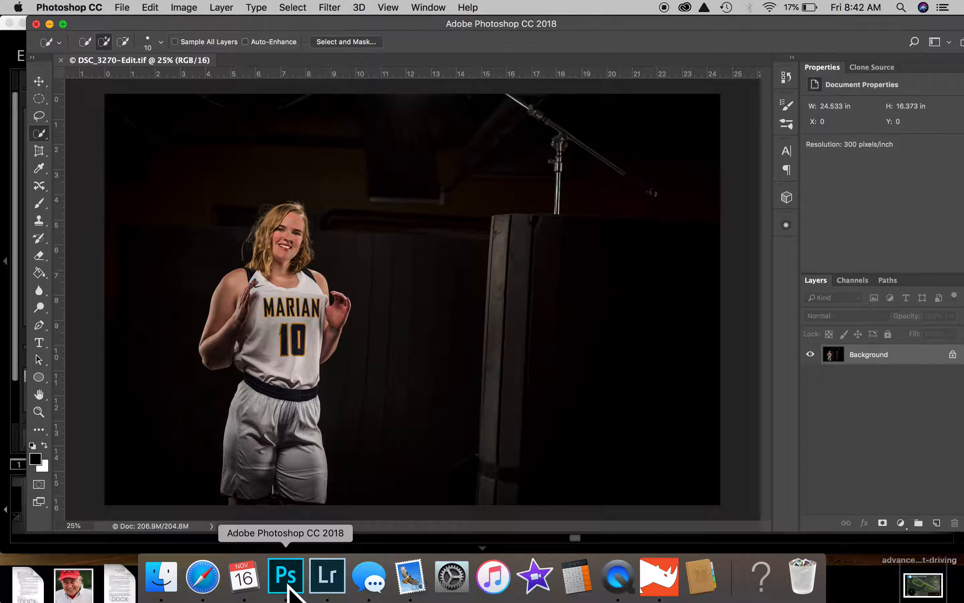
{"action": "key", "text": "super+j"}
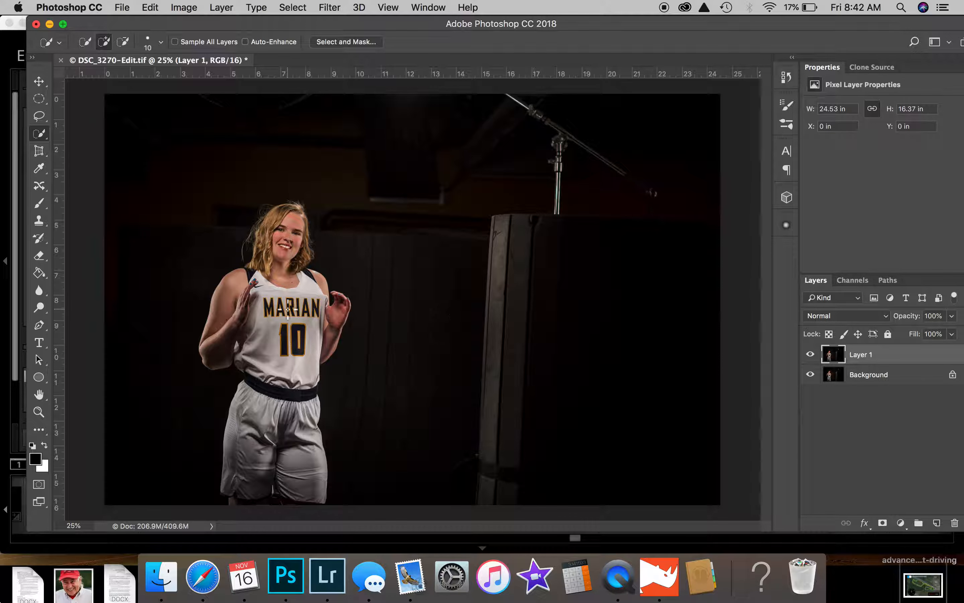
Select the basketball player's whole figure, including the shorts, with the Quick Selection tool
{"action": "right_click", "coordinate": [40, 134]}
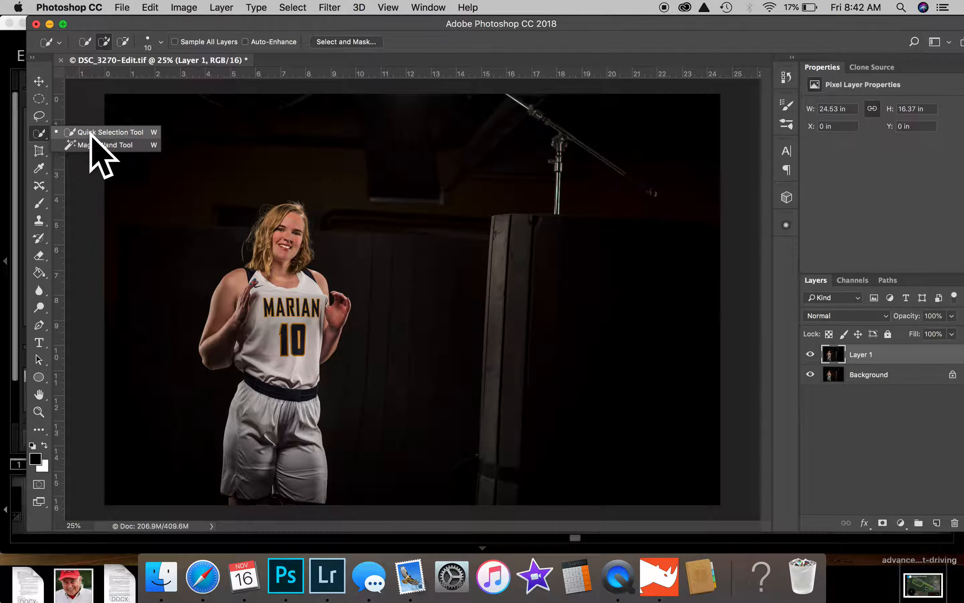
{"action": "left_click", "coordinate": [40, 132]}
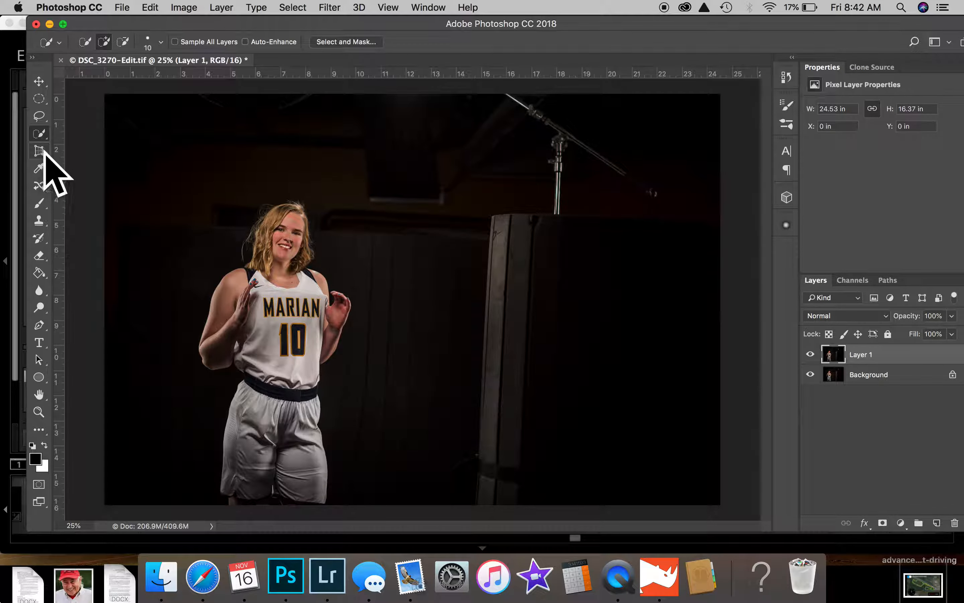
{"action": "right_click", "coordinate": [39, 130]}
{"action": "left_click", "coordinate": [86, 132]}
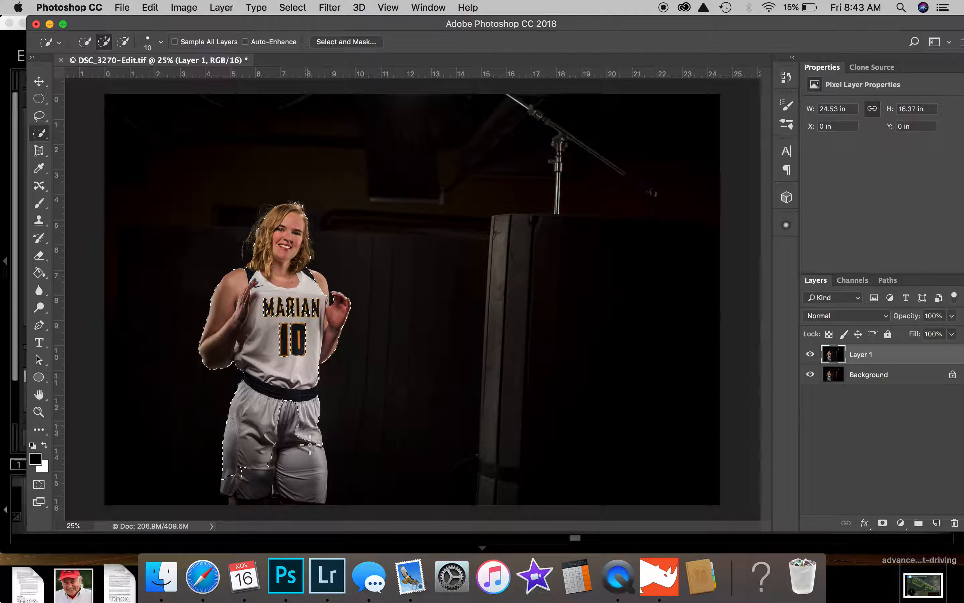
{"action": "left_click_drag", "start_coordinate": [310, 472], "coordinate": [306, 476]}
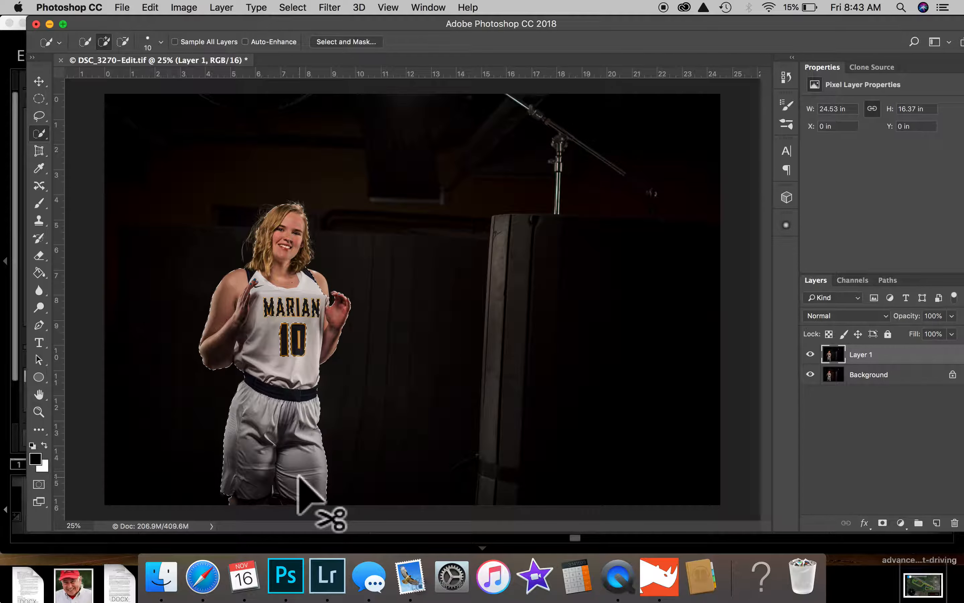
Enlarge the image to 200% and examine the selection edge along the waistband, shorts and lower hem
{"action": "key", "text": "super+minus"}
{"action": "key", "text": "super+plus"}
{"action": "key", "text": "super+plus"}
{"action": "key", "text": "super+plus"}
{"action": "key", "text": "super+plus"}
{"action": "key", "text": "super+plus"}
{"action": "key", "text": "super+plus"}
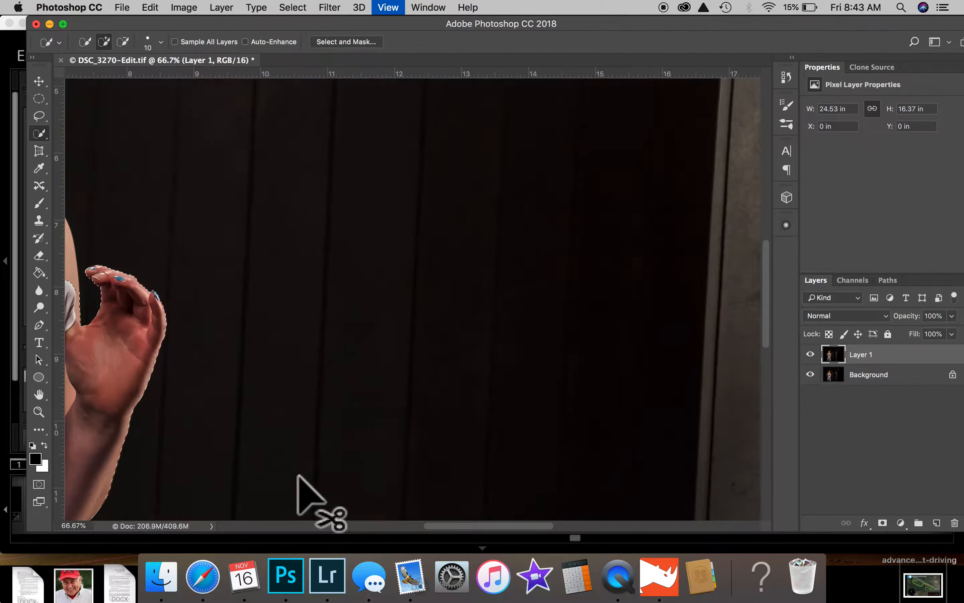
{"action": "scroll", "coordinate": [300, 478], "scroll_direction": "left", "scroll_amount": 20}
{"action": "scroll", "coordinate": [299, 477], "scroll_direction": "down", "scroll_amount": 15}
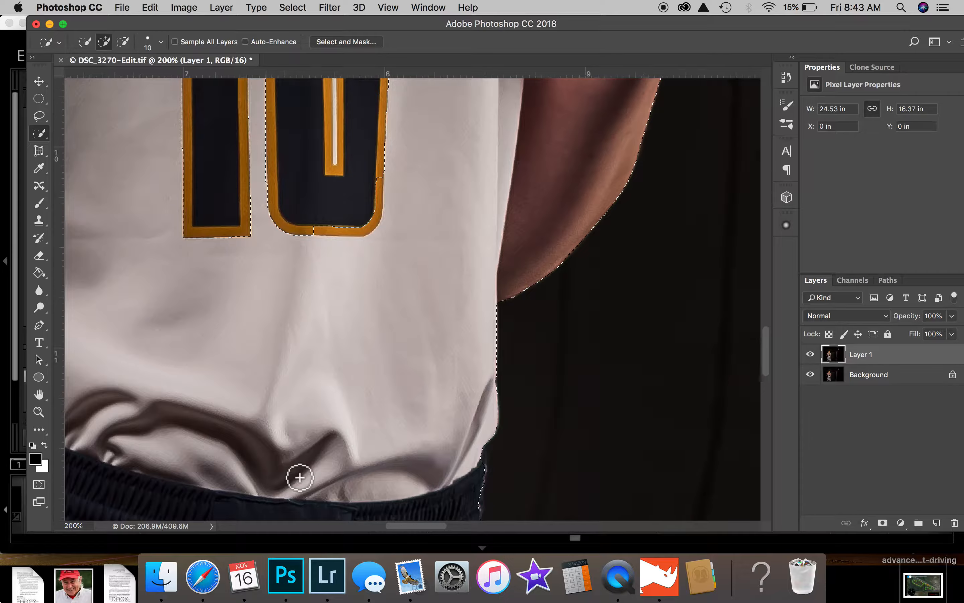
{"action": "scroll", "coordinate": [300, 478], "scroll_direction": "down", "scroll_amount": 20}
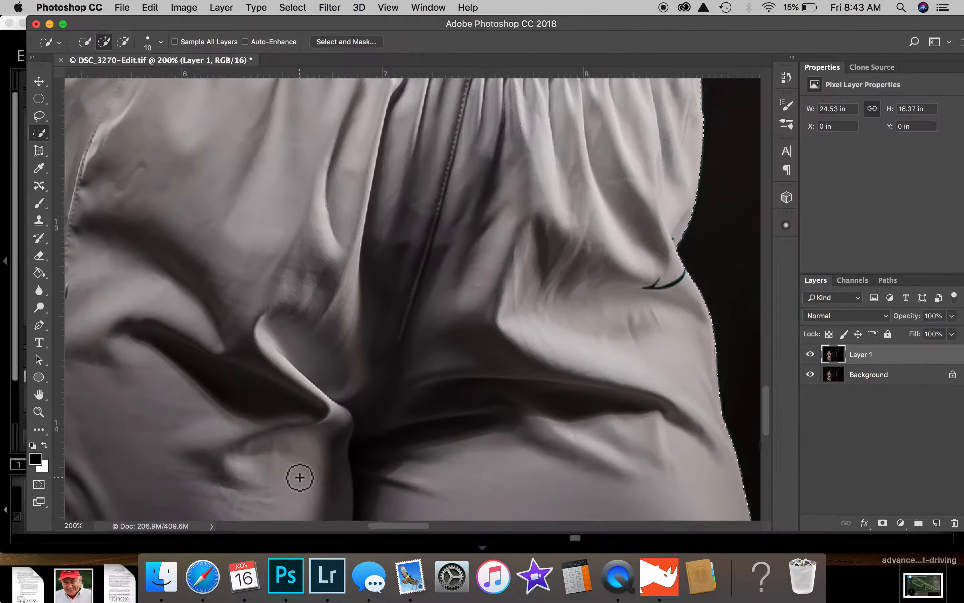
{"action": "scroll", "coordinate": [300, 477], "scroll_direction": "down", "scroll_amount": 10}
{"action": "scroll", "coordinate": [300, 478], "scroll_direction": "right", "scroll_amount": 2}
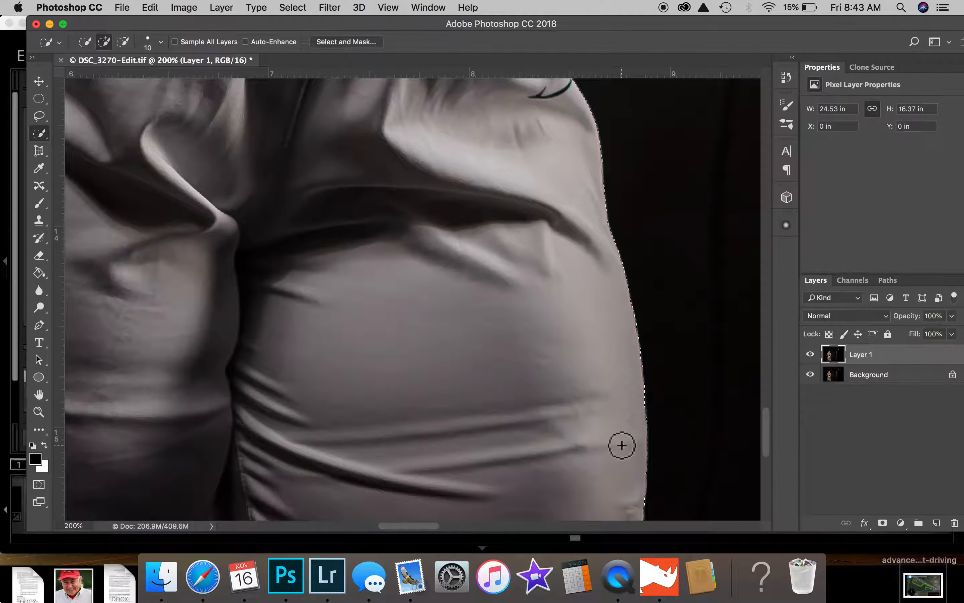
{"action": "scroll", "coordinate": [621, 445], "scroll_direction": "down", "scroll_amount": 5}
{"action": "scroll", "coordinate": [480, 391], "scroll_direction": "left", "scroll_amount": 15}
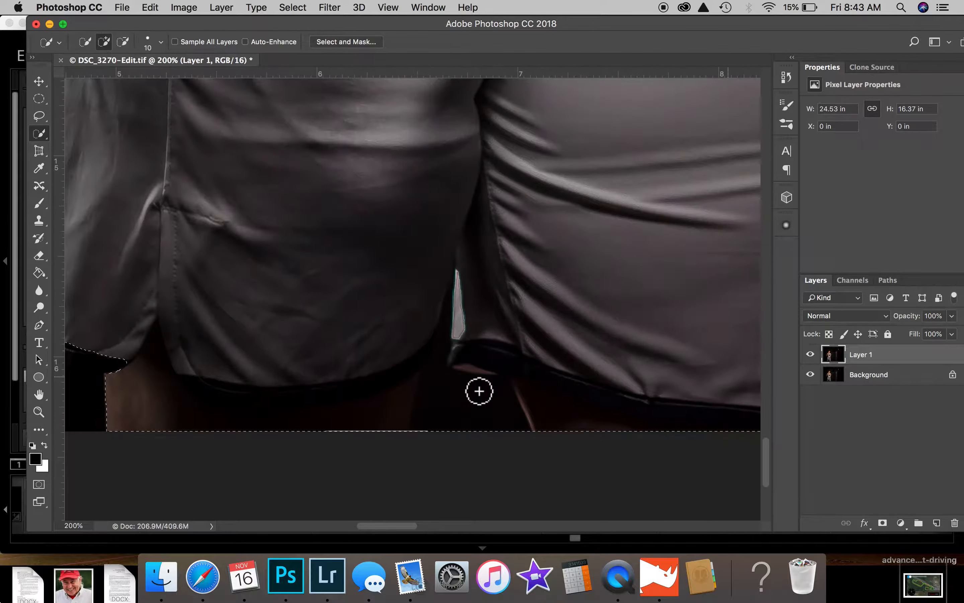
{"action": "scroll", "coordinate": [379, 379], "scroll_direction": "up", "scroll_amount": 10}
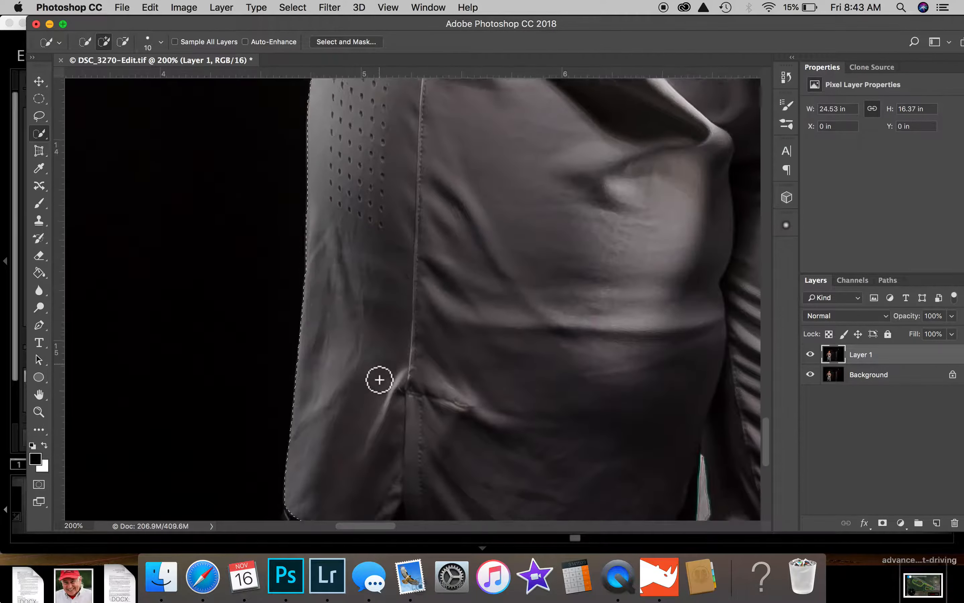
{"action": "scroll", "coordinate": [379, 379], "scroll_direction": "down", "scroll_amount": 10}
{"action": "scroll", "coordinate": [317, 294], "scroll_direction": "up", "scroll_amount": 20}
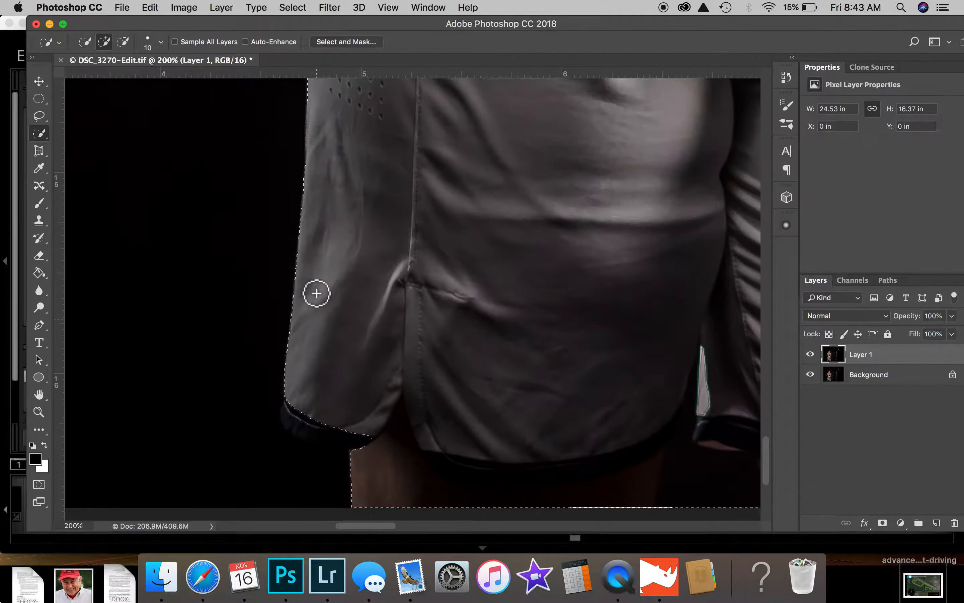
Examine the selection edge from the waist up along the bent arm, shoulder and hair
{"action": "scroll", "coordinate": [317, 293], "scroll_direction": "up", "scroll_amount": 15}
{"action": "scroll", "coordinate": [317, 293], "scroll_direction": "left", "scroll_amount": 3}
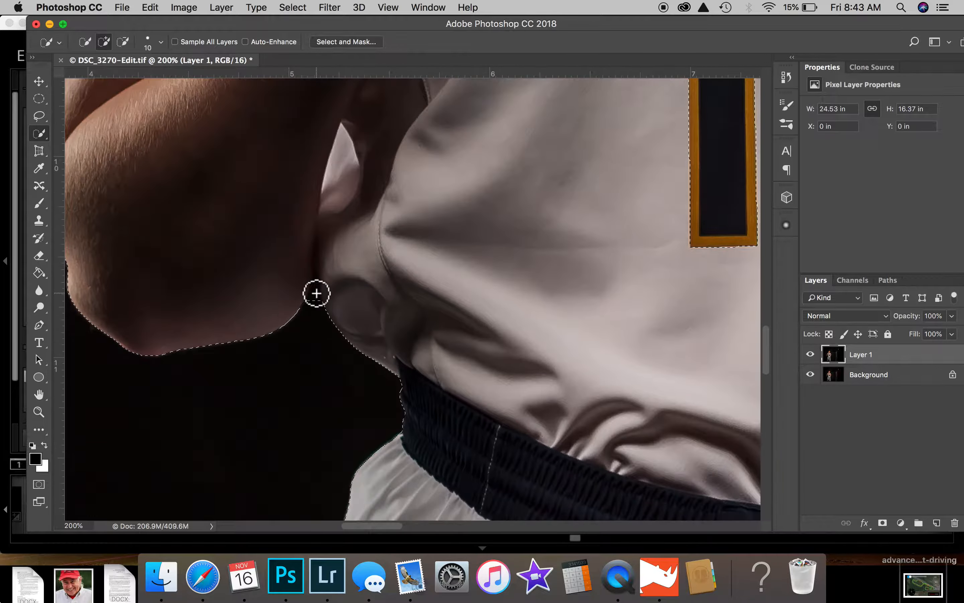
{"action": "scroll", "coordinate": [317, 293], "scroll_direction": "up", "scroll_amount": 15}
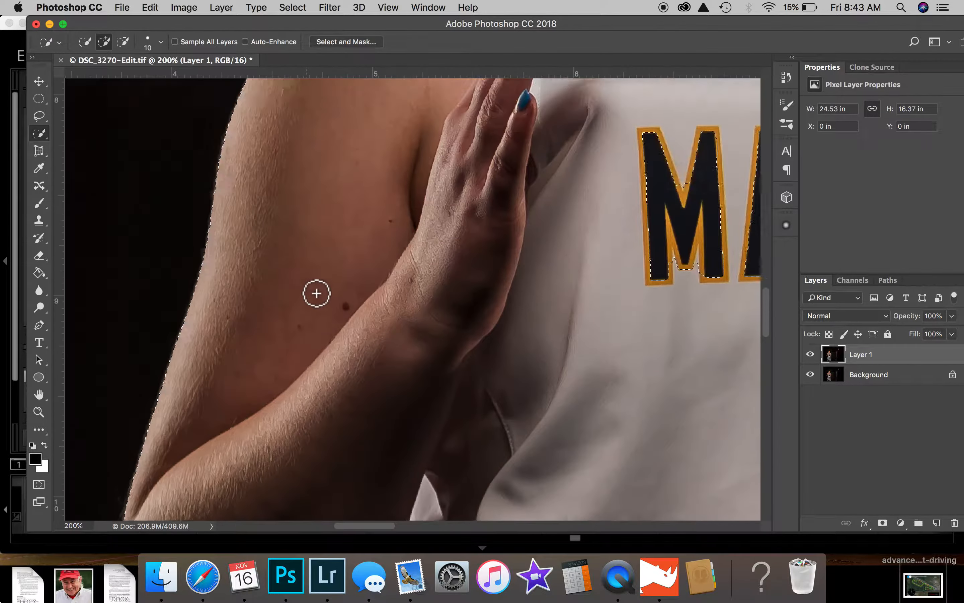
{"action": "scroll", "coordinate": [317, 293], "scroll_direction": "right", "scroll_amount": 2}
{"action": "scroll", "coordinate": [317, 293], "scroll_direction": "up", "scroll_amount": 5}
{"action": "scroll", "coordinate": [317, 294], "scroll_direction": "right", "scroll_amount": 1}
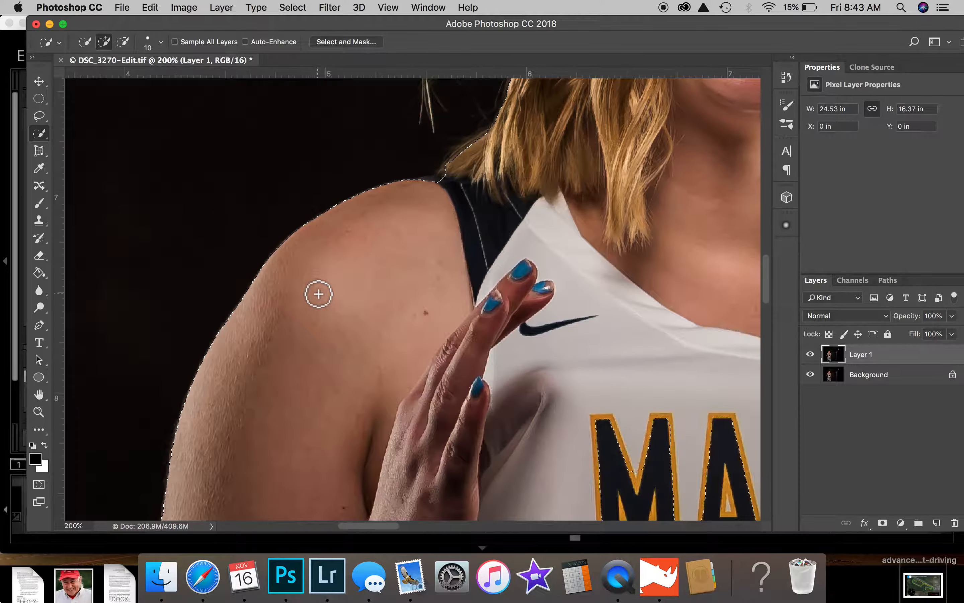
{"action": "scroll", "coordinate": [431, 244], "scroll_direction": "up", "scroll_amount": 20}
{"action": "scroll", "coordinate": [430, 244], "scroll_direction": "right", "scroll_amount": 8}
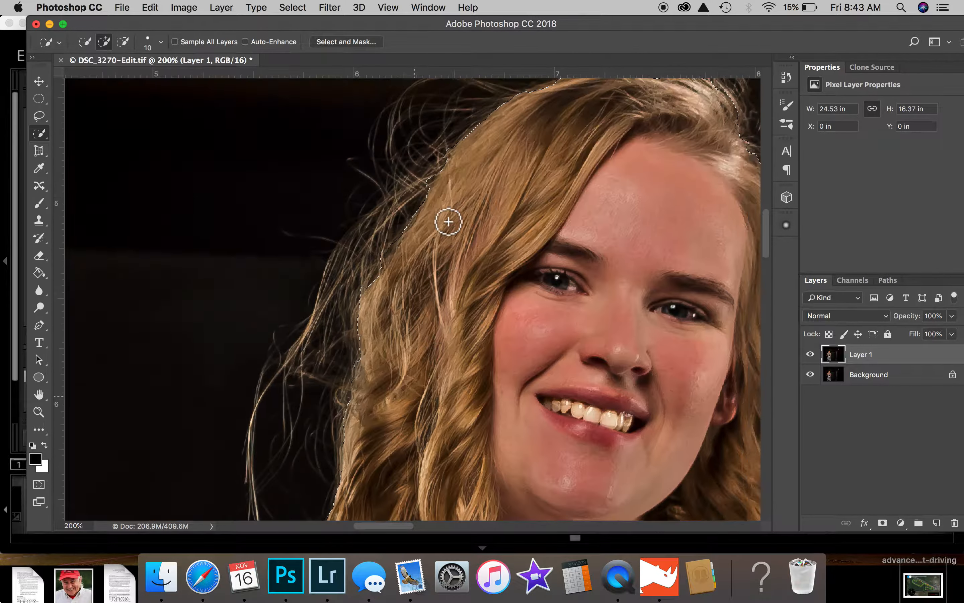
{"action": "scroll", "coordinate": [467, 265], "scroll_direction": "down", "scroll_amount": 6}
{"action": "scroll", "coordinate": [467, 265], "scroll_direction": "right", "scroll_amount": 10}
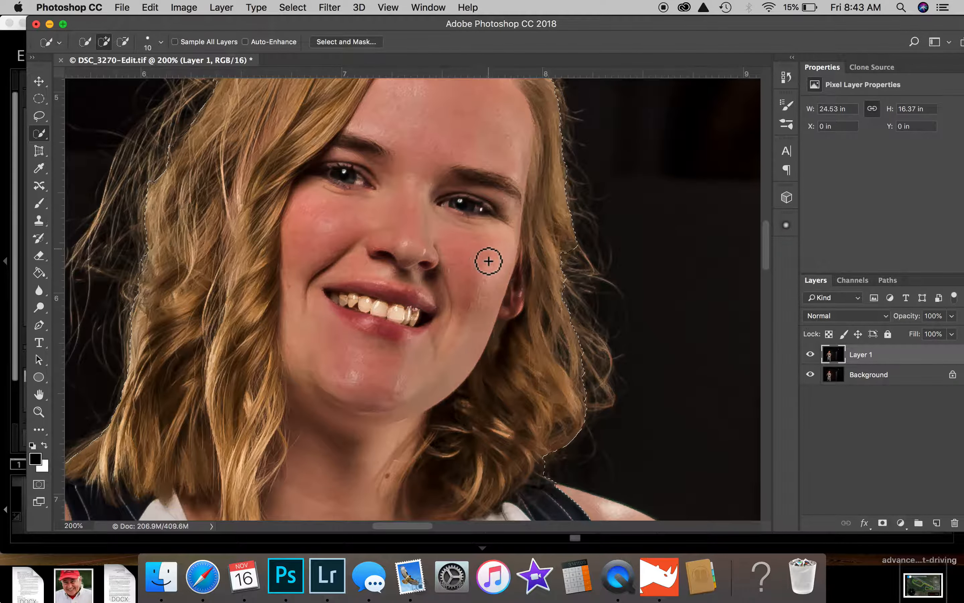
Add the missed bare shoulder and jersey strap above the open hand to the player selection
{"action": "scroll", "coordinate": [497, 318], "scroll_direction": "down", "scroll_amount": 12}
{"action": "scroll", "coordinate": [497, 319], "scroll_direction": "right", "scroll_amount": 2}
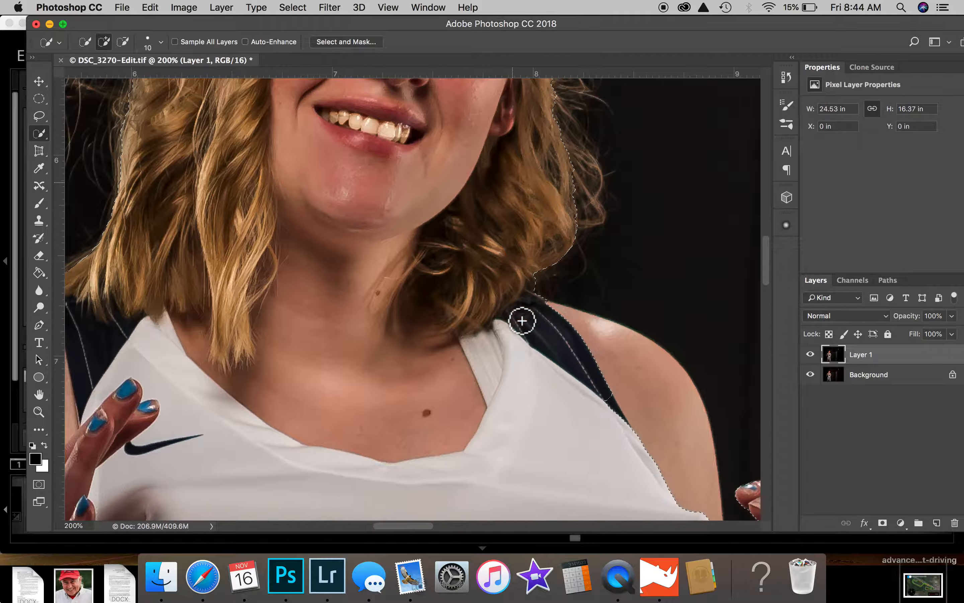
{"action": "scroll", "coordinate": [522, 321], "scroll_direction": "down", "scroll_amount": 3}
{"action": "scroll", "coordinate": [522, 321], "scroll_direction": "right", "scroll_amount": 4}
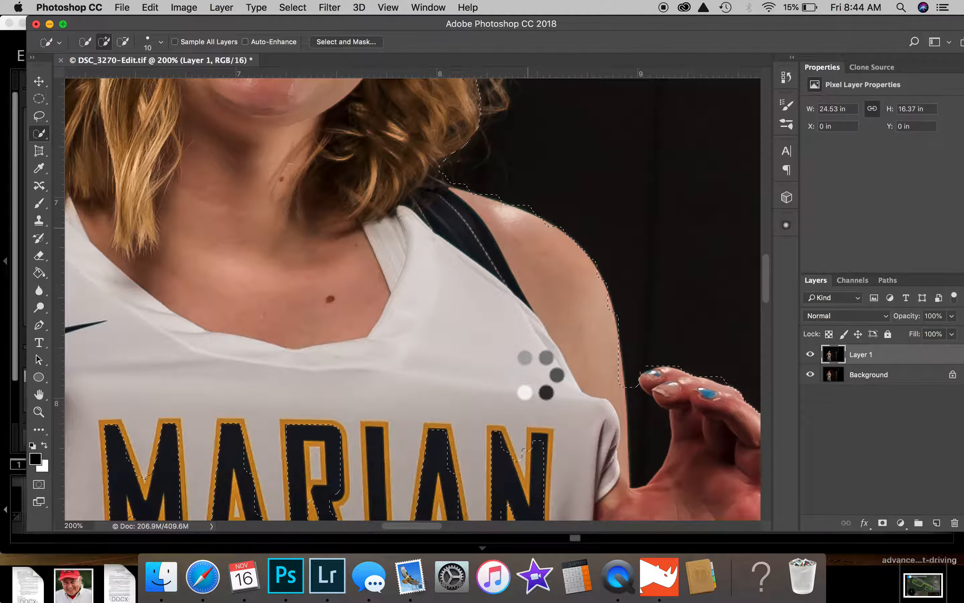
{"action": "scroll", "coordinate": [613, 384], "scroll_direction": "down", "scroll_amount": 10}
{"action": "scroll", "coordinate": [613, 384], "scroll_direction": "right", "scroll_amount": 6}
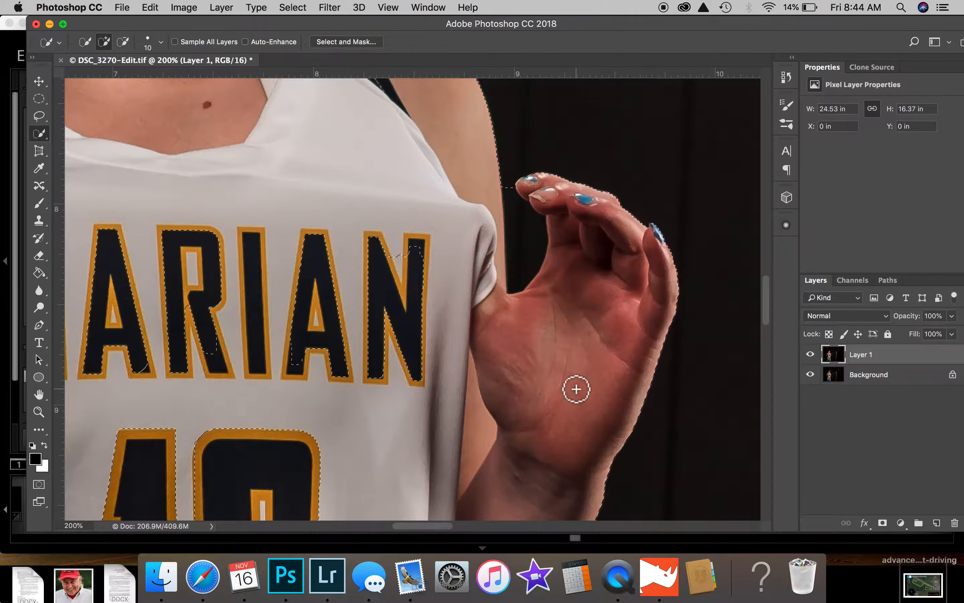
Fill the gaps in the selection over the number 10 on the jersey front
{"action": "scroll", "coordinate": [576, 389], "scroll_direction": "down", "scroll_amount": 7}
{"action": "scroll", "coordinate": [576, 389], "scroll_direction": "down", "scroll_amount": 16}
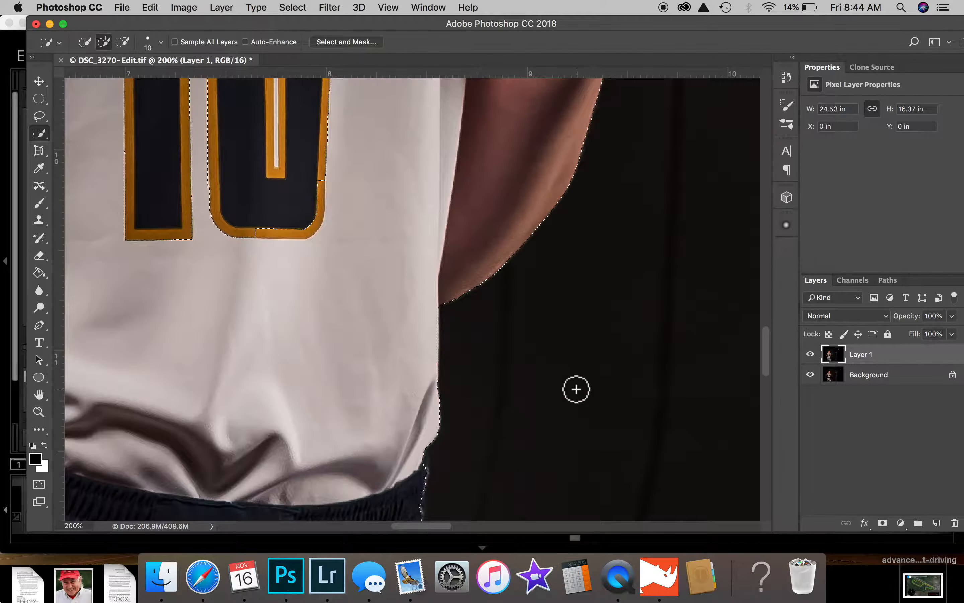
{"action": "scroll", "coordinate": [576, 389], "scroll_direction": "left", "scroll_amount": 11}
{"action": "scroll", "coordinate": [576, 389], "scroll_direction": "up", "scroll_amount": 8}
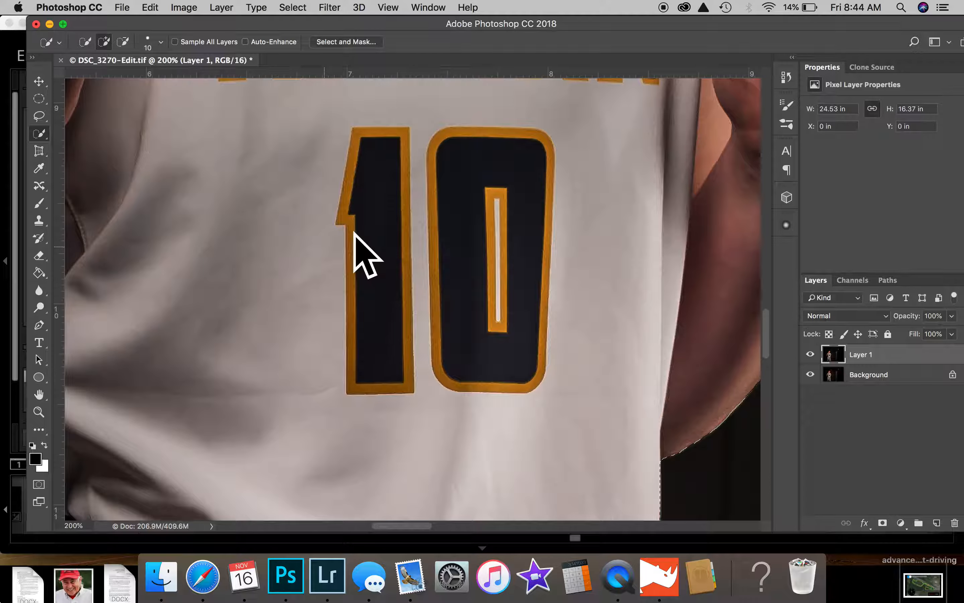
Fill the remaining gaps in the player selection over the MARIAN lettering on the jersey
{"action": "scroll", "coordinate": [354, 233], "scroll_direction": "up", "scroll_amount": 5}
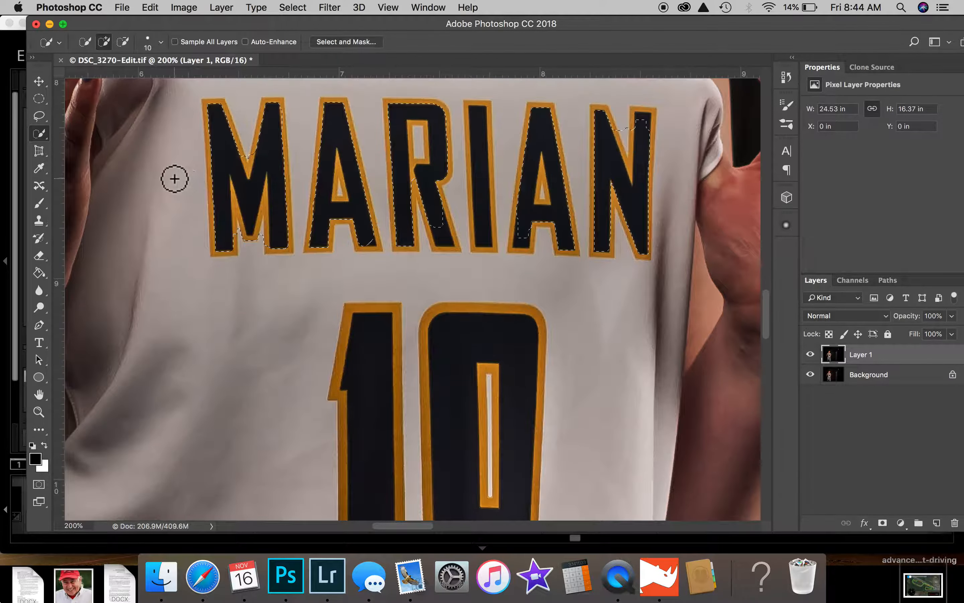
{"action": "left_click", "coordinate": [326, 172]}
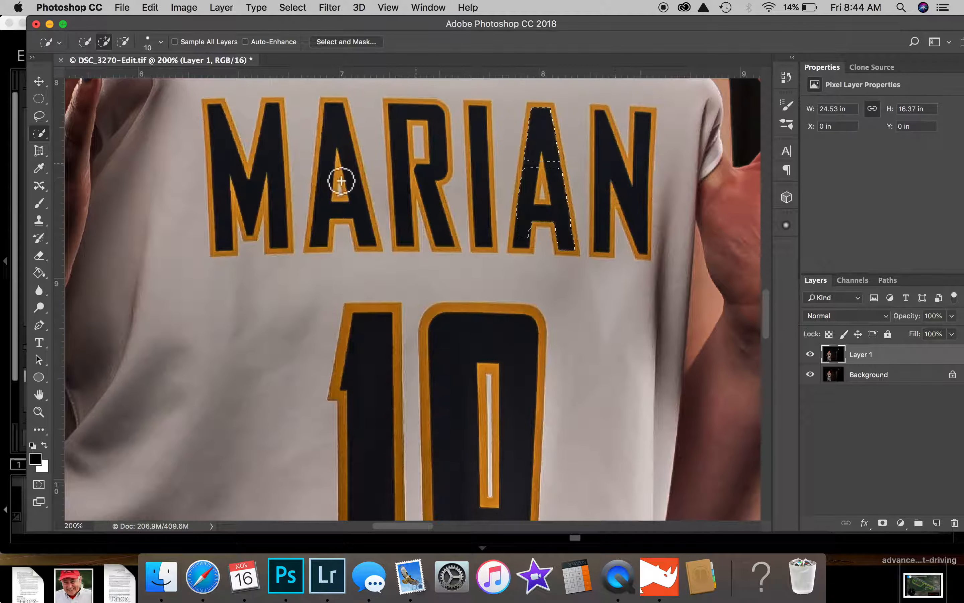
{"action": "left_click_drag", "start_coordinate": [551, 216], "coordinate": [544, 149]}
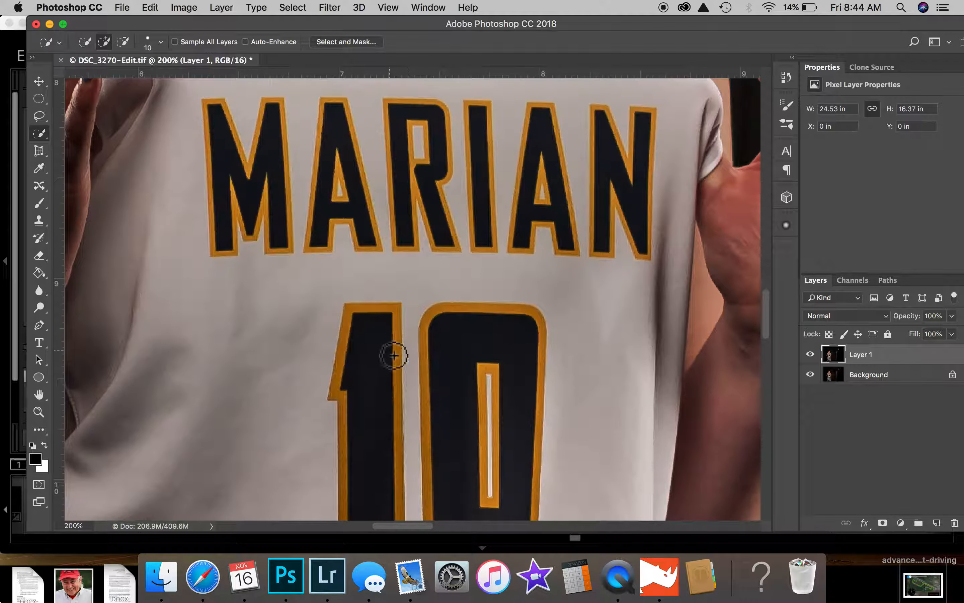
Examine the selection edge from the jersey neckline across the raised hand and bent arm's shoulder to the top of the hair
{"action": "scroll", "coordinate": [455, 333], "scroll_direction": "up", "scroll_amount": 10}
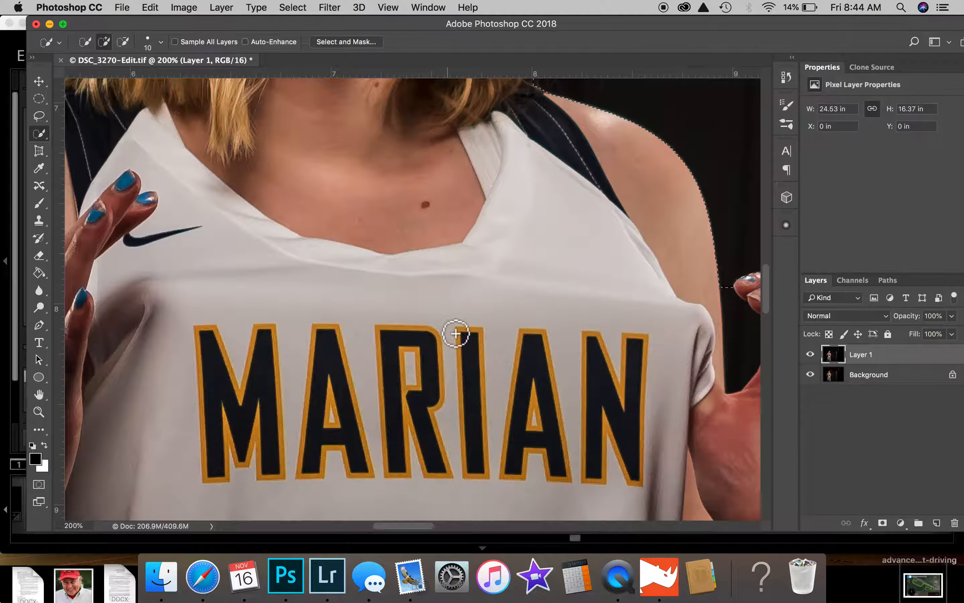
{"action": "scroll", "coordinate": [455, 332], "scroll_direction": "left", "scroll_amount": 6}
{"action": "scroll", "coordinate": [455, 333], "scroll_direction": "up", "scroll_amount": 1}
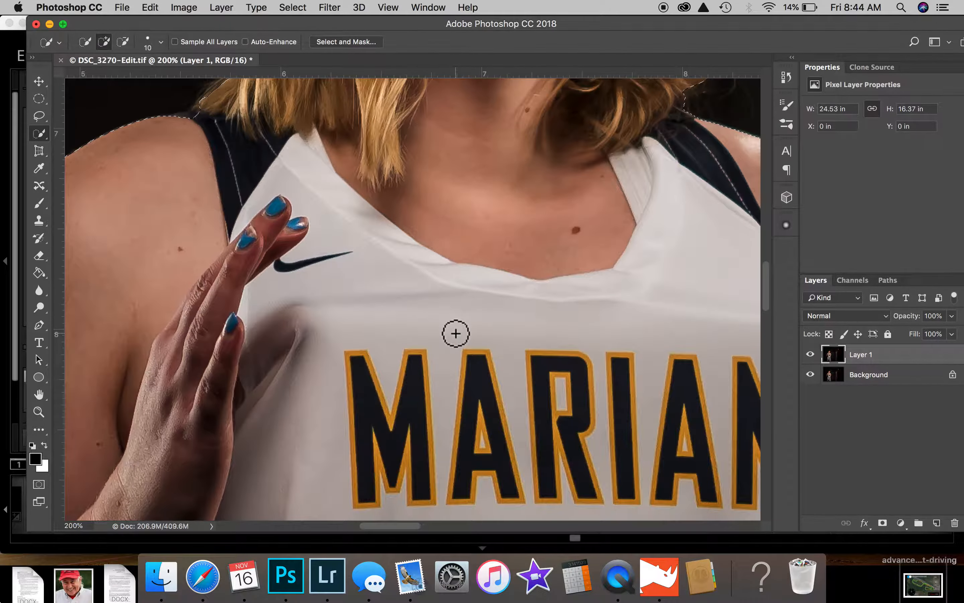
{"action": "scroll", "coordinate": [455, 333], "scroll_direction": "up", "scroll_amount": 8}
{"action": "scroll", "coordinate": [456, 333], "scroll_direction": "down", "scroll_amount": 7}
{"action": "scroll", "coordinate": [455, 332], "scroll_direction": "left", "scroll_amount": 2}
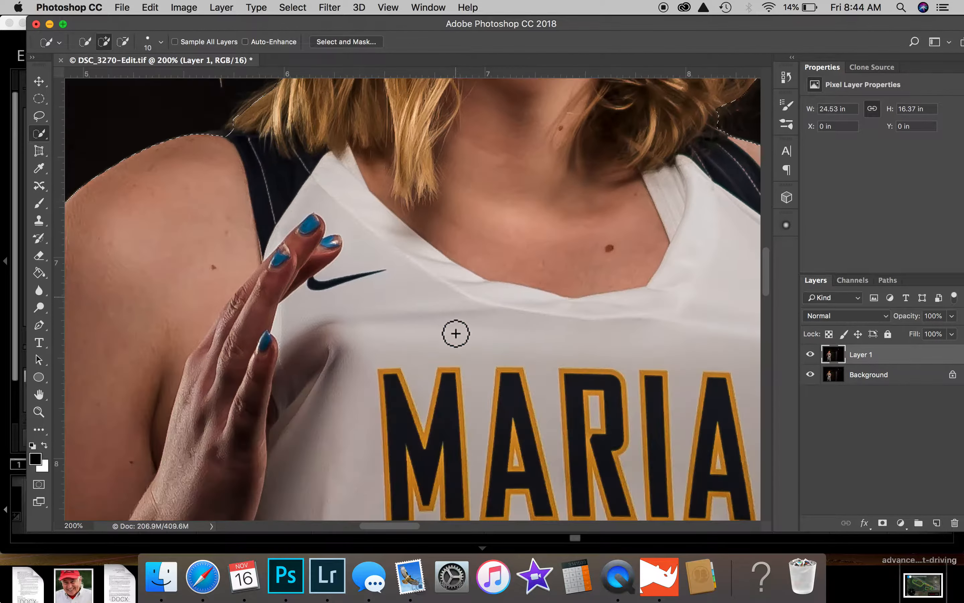
{"action": "scroll", "coordinate": [455, 333], "scroll_direction": "down", "scroll_amount": 6}
{"action": "scroll", "coordinate": [454, 333], "scroll_direction": "left", "scroll_amount": 4}
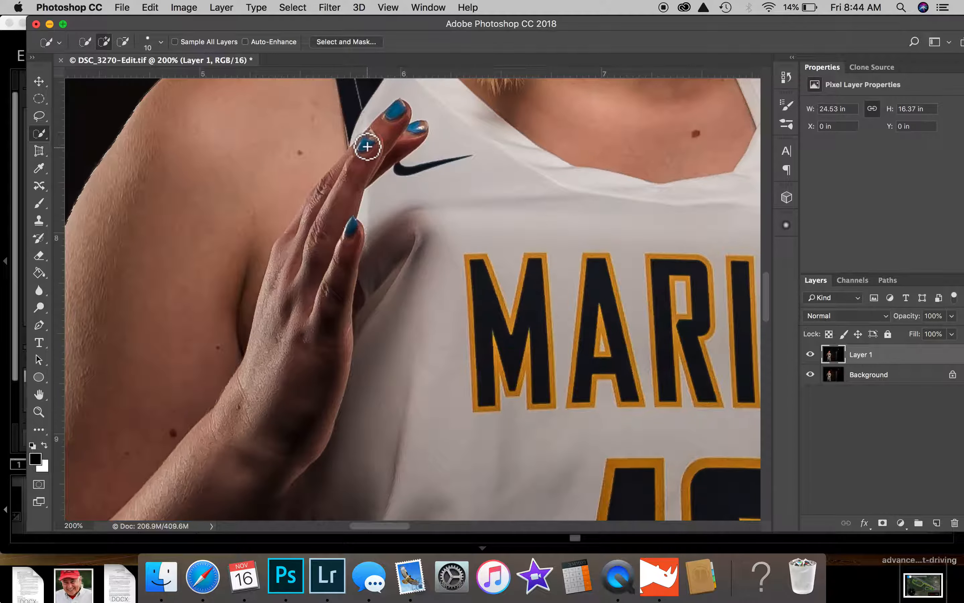
{"action": "scroll", "coordinate": [533, 150], "scroll_direction": "up", "scroll_amount": 20}
{"action": "scroll", "coordinate": [533, 151], "scroll_direction": "right", "scroll_amount": 4}
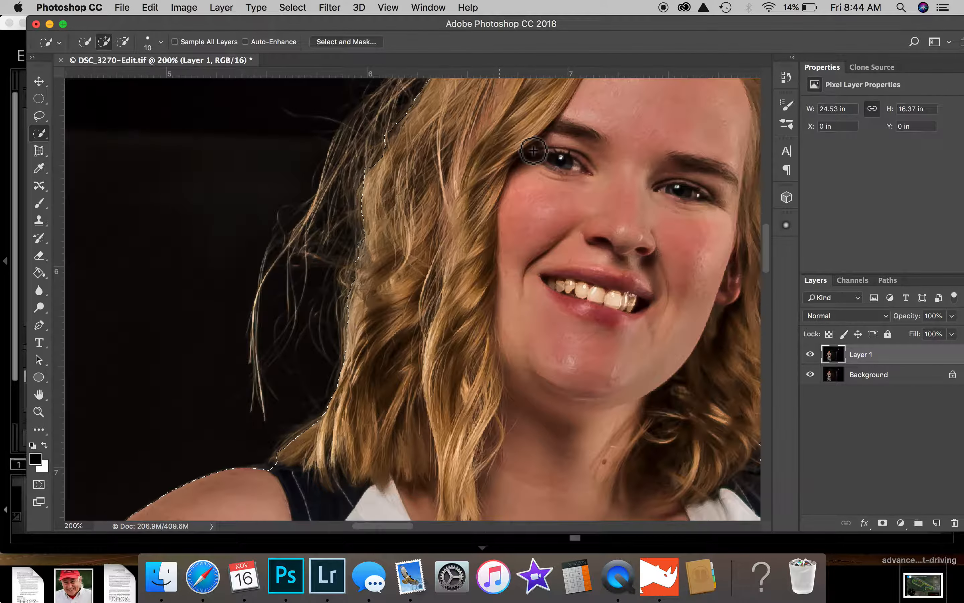
{"action": "scroll", "coordinate": [533, 151], "scroll_direction": "up", "scroll_amount": 7}
{"action": "scroll", "coordinate": [533, 150], "scroll_direction": "right", "scroll_amount": 4}
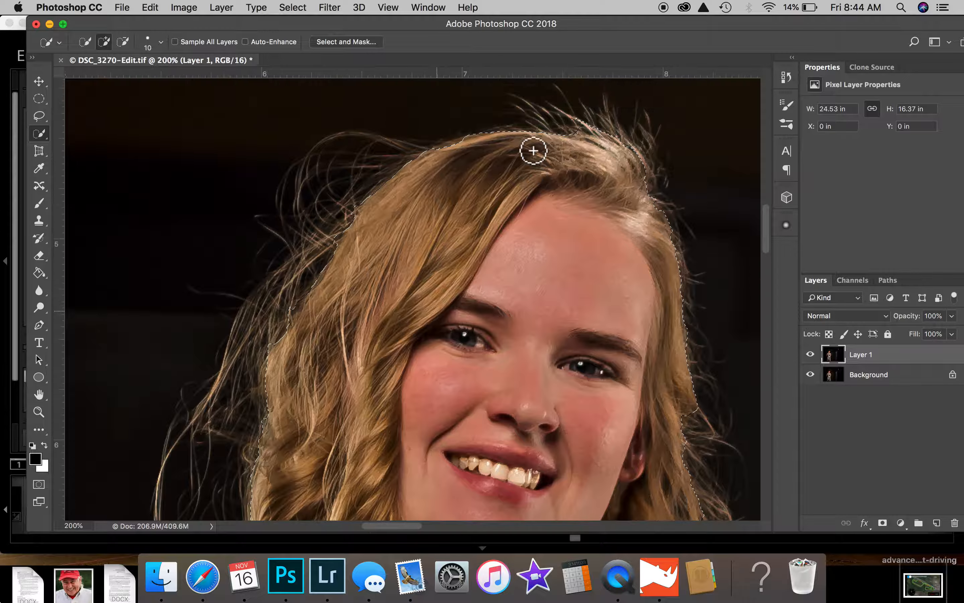
Examine the selection edge on the open-hand side, from the hair down along the hand, forearm and waistband to the shorts' hem
{"action": "scroll", "coordinate": [533, 151], "scroll_direction": "down", "scroll_amount": 14}
{"action": "scroll", "coordinate": [533, 150], "scroll_direction": "right", "scroll_amount": 7}
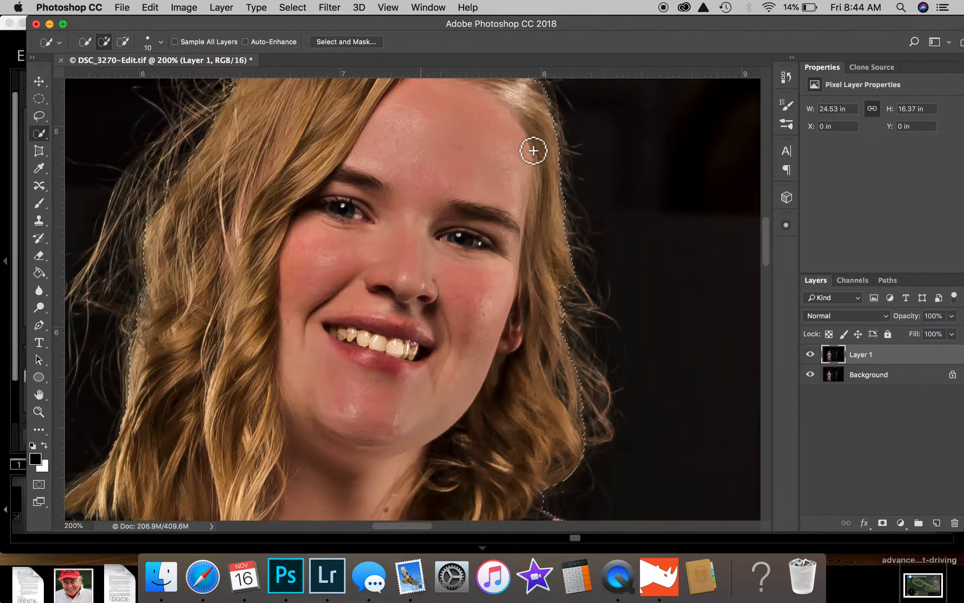
{"action": "scroll", "coordinate": [533, 151], "scroll_direction": "down", "scroll_amount": 20}
{"action": "scroll", "coordinate": [533, 151], "scroll_direction": "right", "scroll_amount": 9}
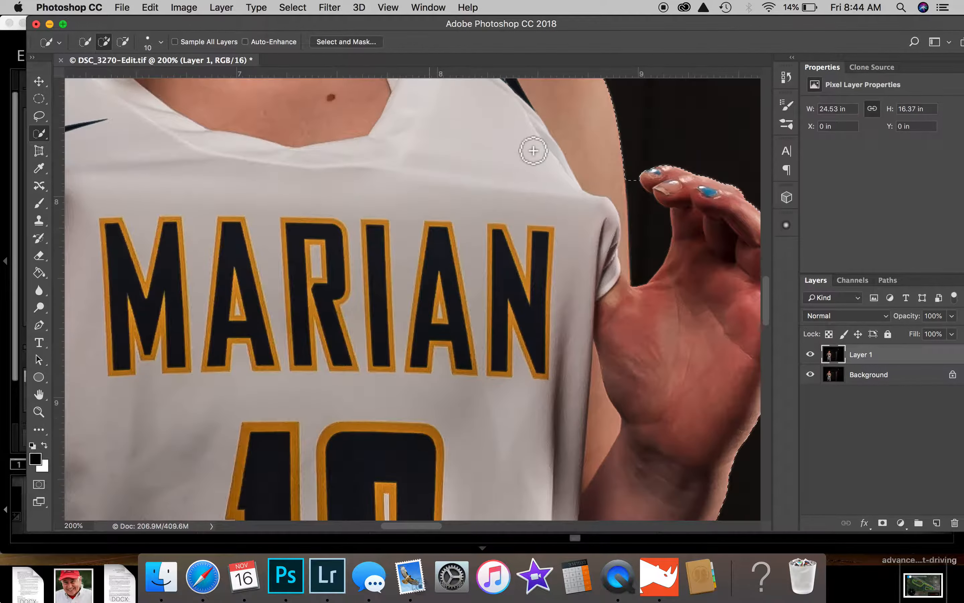
{"action": "scroll", "coordinate": [533, 151], "scroll_direction": "up", "scroll_amount": 6}
{"action": "scroll", "coordinate": [533, 151], "scroll_direction": "down", "scroll_amount": 20}
{"action": "scroll", "coordinate": [533, 151], "scroll_direction": "right", "scroll_amount": 2}
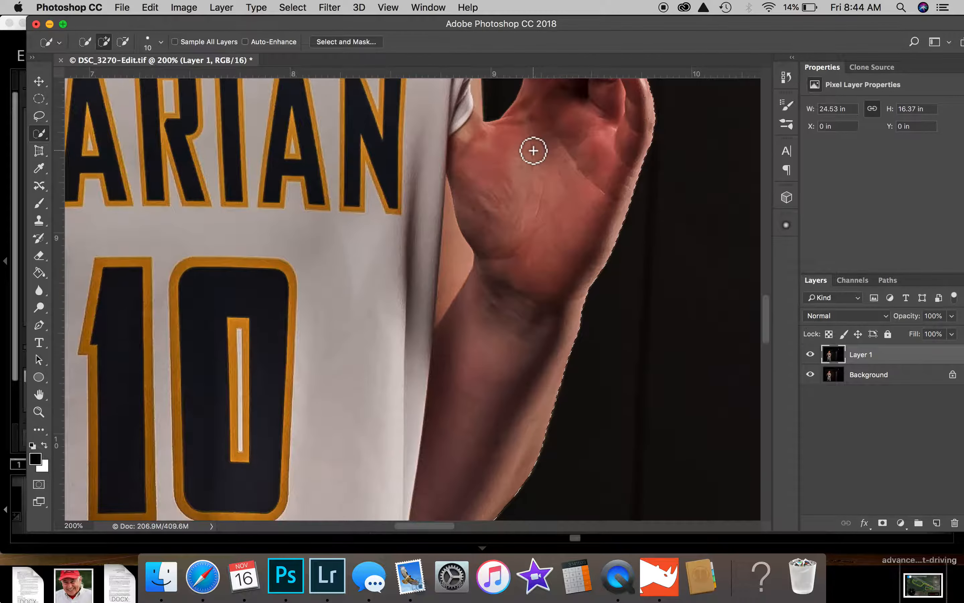
{"action": "scroll", "coordinate": [533, 151], "scroll_direction": "down", "scroll_amount": 20}
{"action": "scroll", "coordinate": [533, 151], "scroll_direction": "left", "scroll_amount": 3}
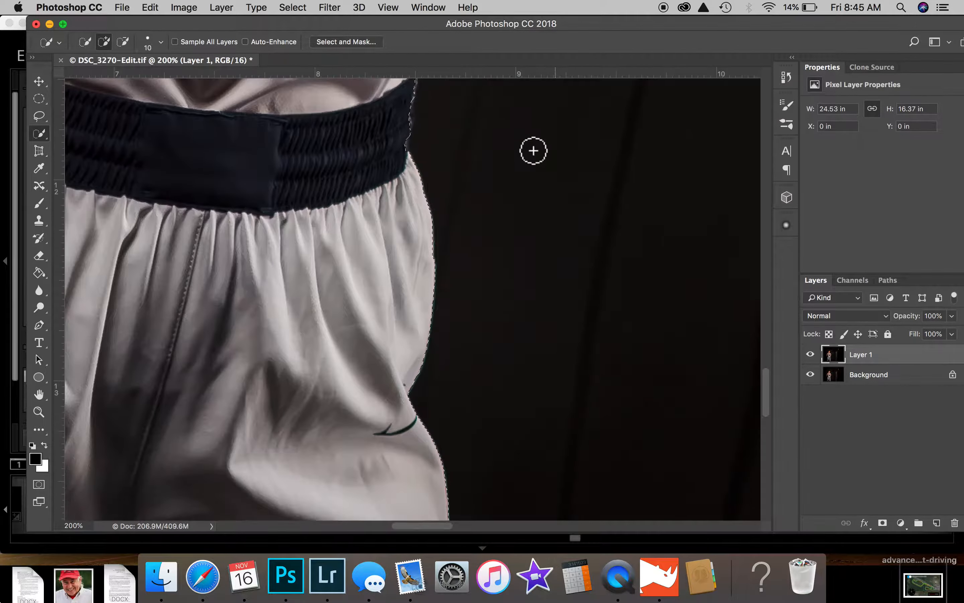
{"action": "scroll", "coordinate": [533, 151], "scroll_direction": "down", "scroll_amount": 12}
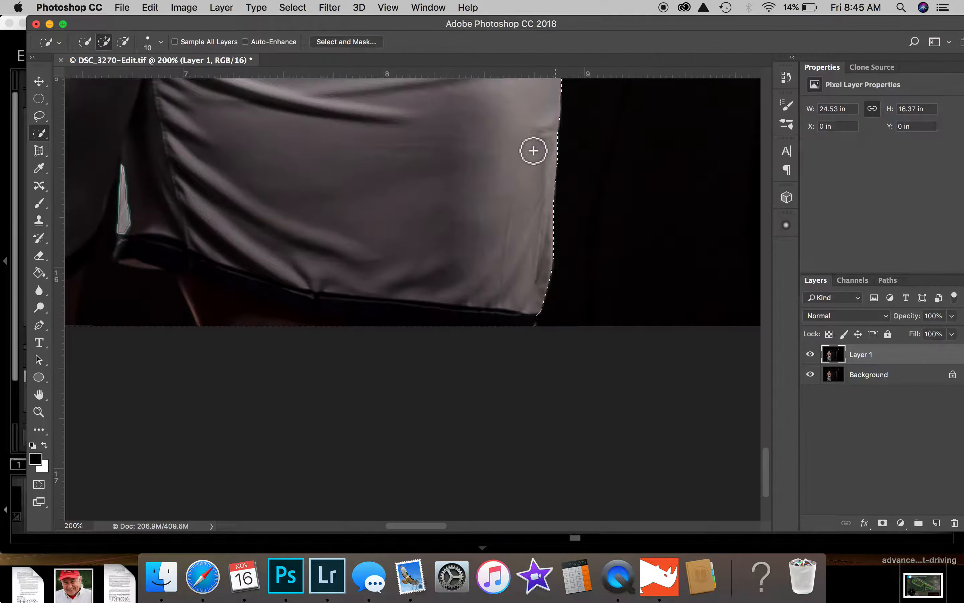
Examine the selection edge on the bent-arm side, from the shorts' hem up past the waist, elbow and shoulder to the hair
{"action": "scroll", "coordinate": [533, 151], "scroll_direction": "left", "scroll_amount": 15}
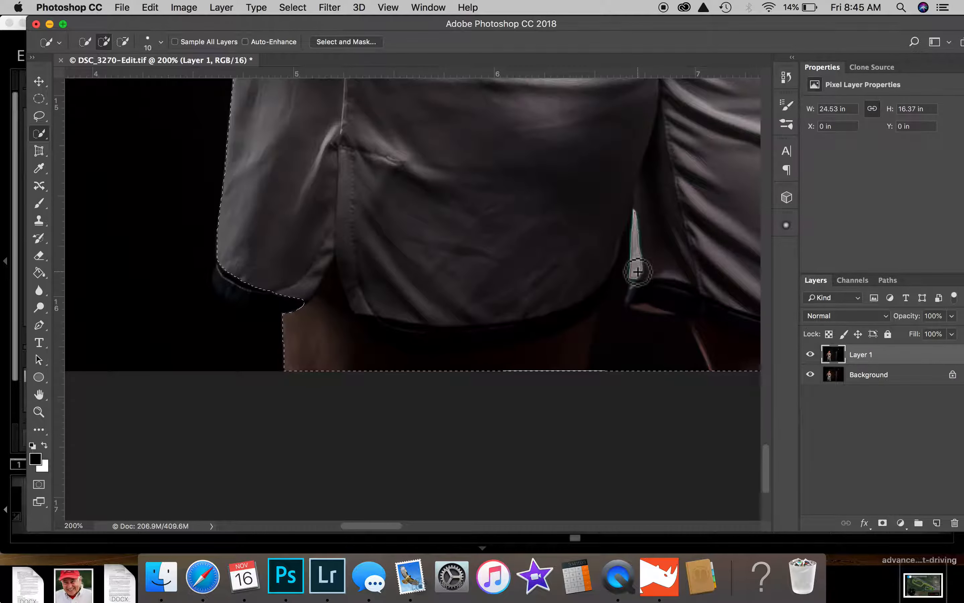
{"action": "scroll", "coordinate": [592, 240], "scroll_direction": "up", "scroll_amount": 20}
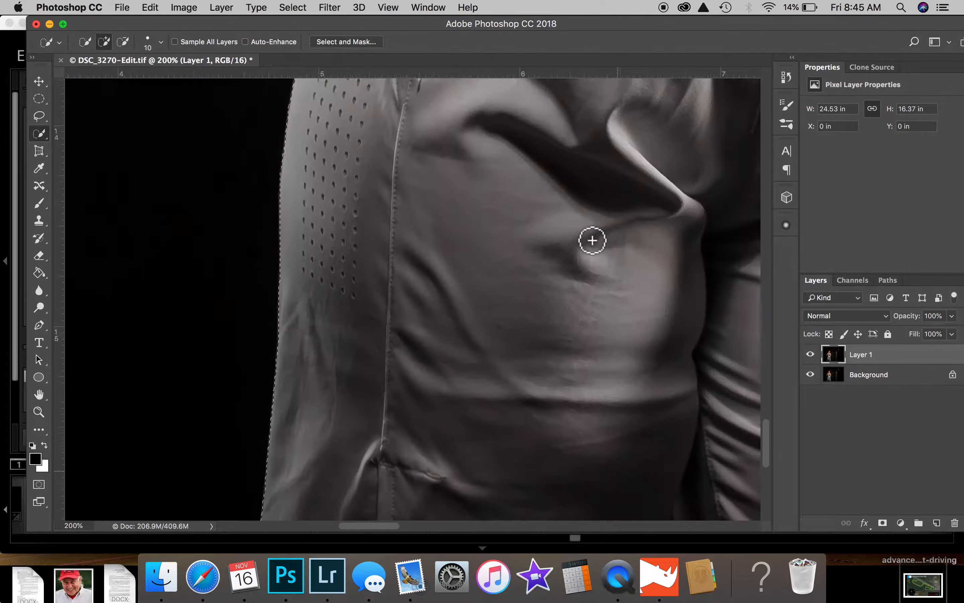
{"action": "scroll", "coordinate": [592, 240], "scroll_direction": "up", "scroll_amount": 10}
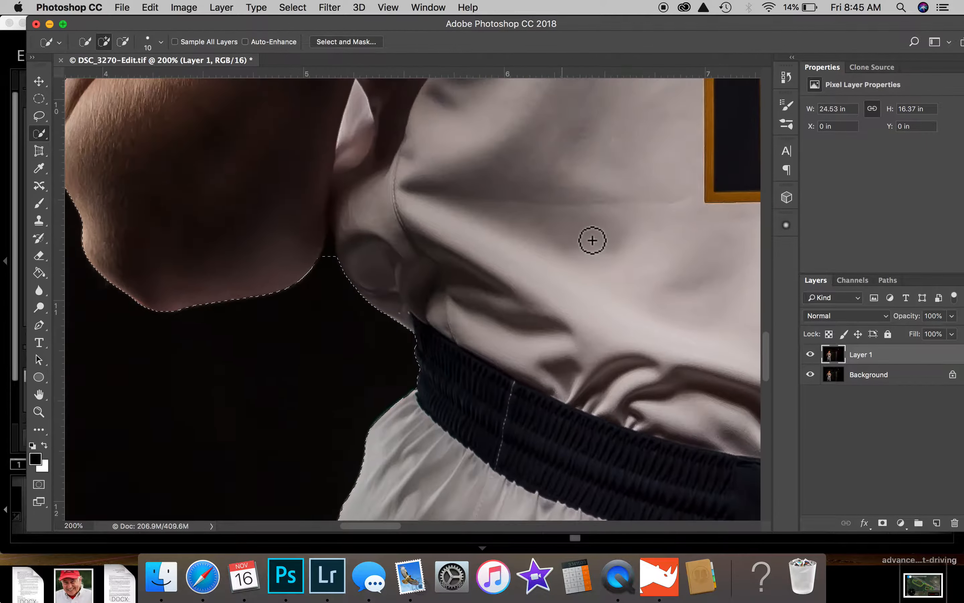
{"action": "scroll", "coordinate": [592, 240], "scroll_direction": "up", "scroll_amount": 10}
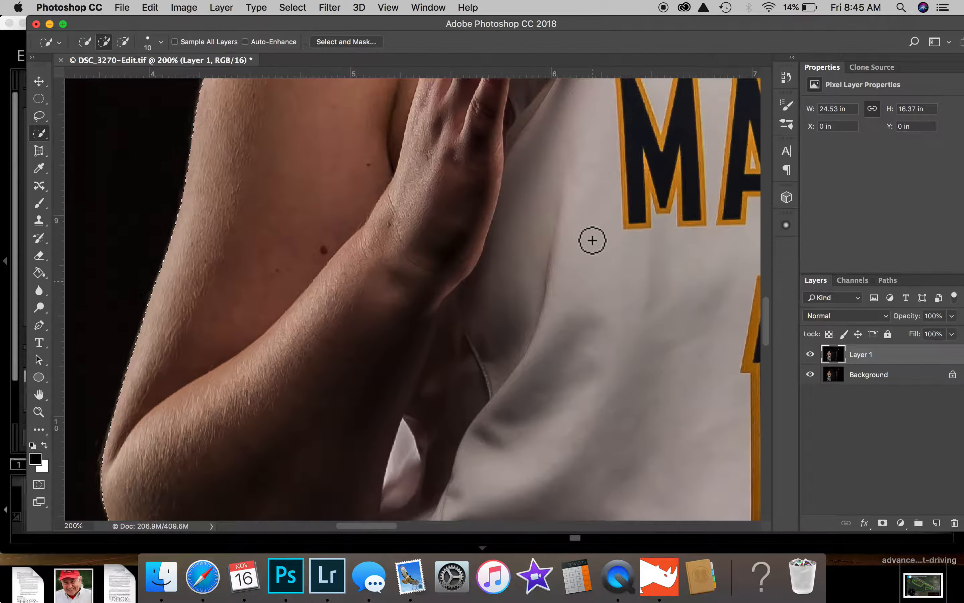
{"action": "scroll", "coordinate": [592, 241], "scroll_direction": "up", "scroll_amount": 5}
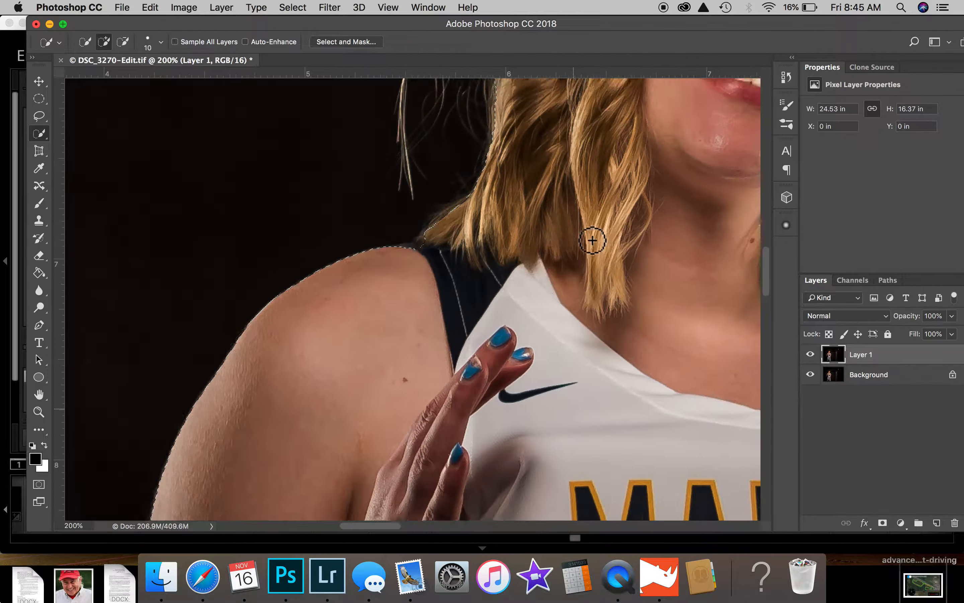
{"action": "scroll", "coordinate": [356, 327], "scroll_direction": "down", "scroll_amount": 10}
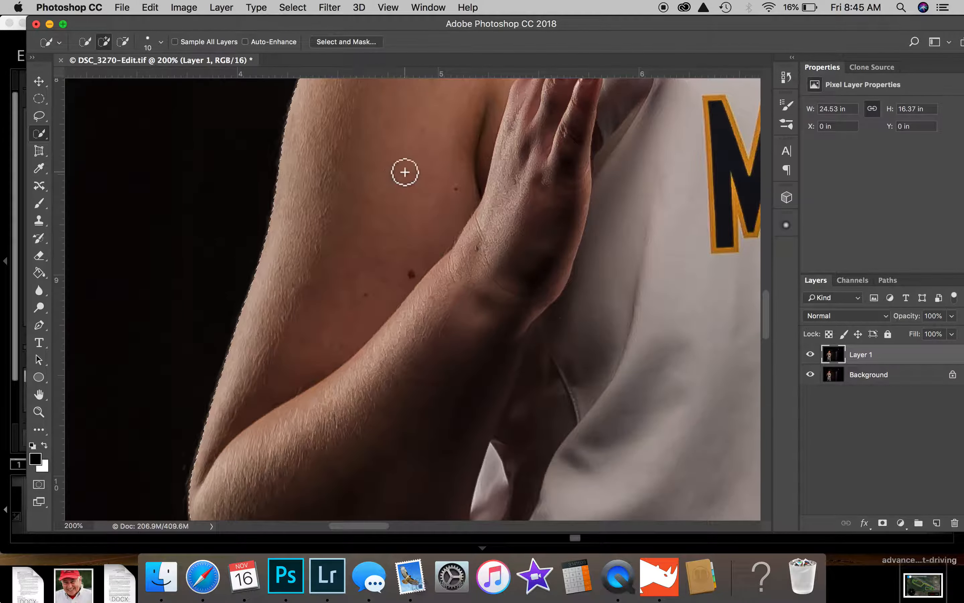
{"action": "scroll", "coordinate": [404, 172], "scroll_direction": "up", "scroll_amount": 10}
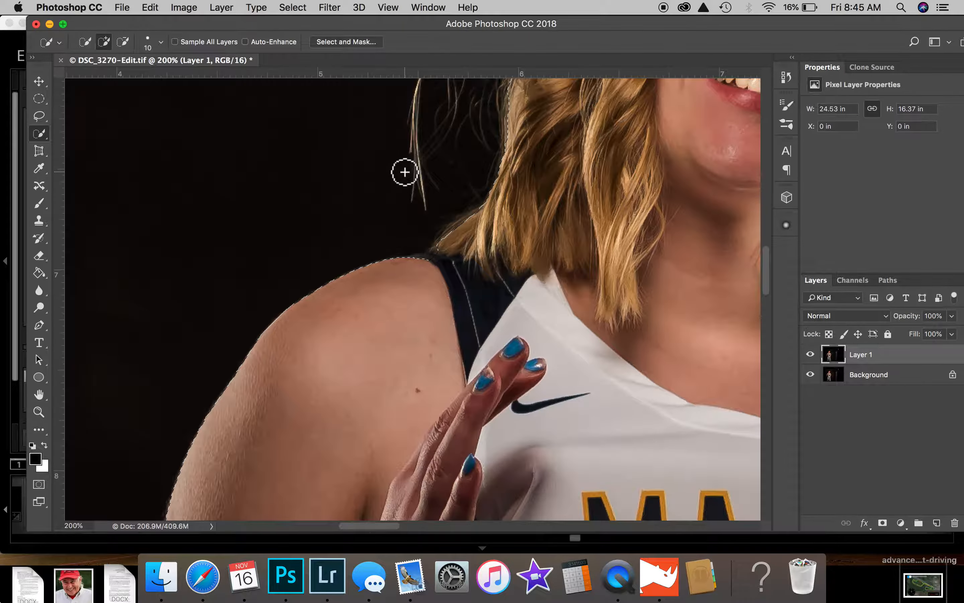
{"action": "scroll", "coordinate": [405, 172], "scroll_direction": "up", "scroll_amount": 8}
{"action": "scroll", "coordinate": [437, 138], "scroll_direction": "up", "scroll_amount": 8}
{"action": "scroll", "coordinate": [437, 138], "scroll_direction": "right", "scroll_amount": 8}
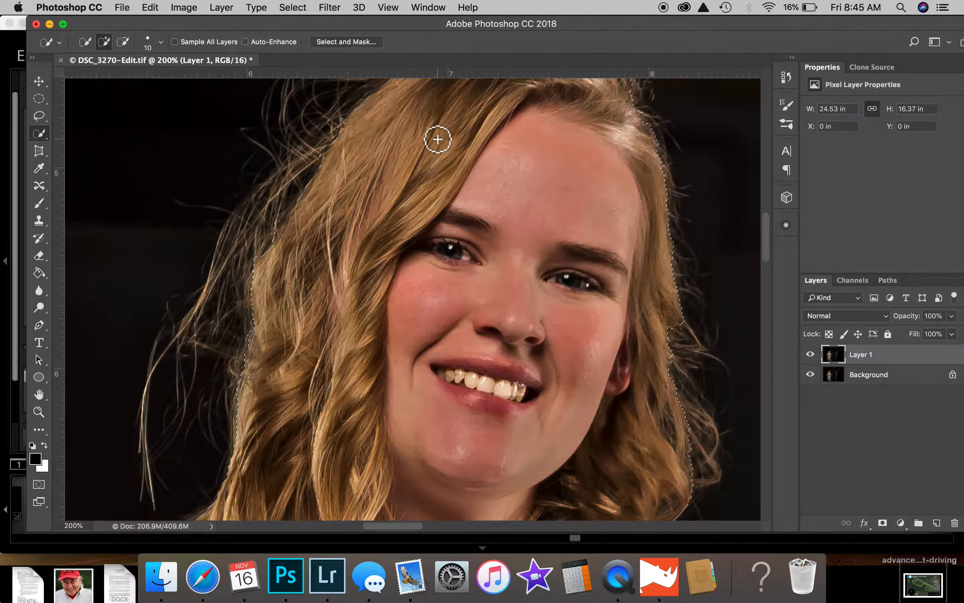
Recheck the selection edge from the hair and bare shoulder down around the open hand and forearm
{"action": "scroll", "coordinate": [685, 246], "scroll_direction": "down", "scroll_amount": 10}
{"action": "scroll", "coordinate": [686, 245], "scroll_direction": "right", "scroll_amount": 5}
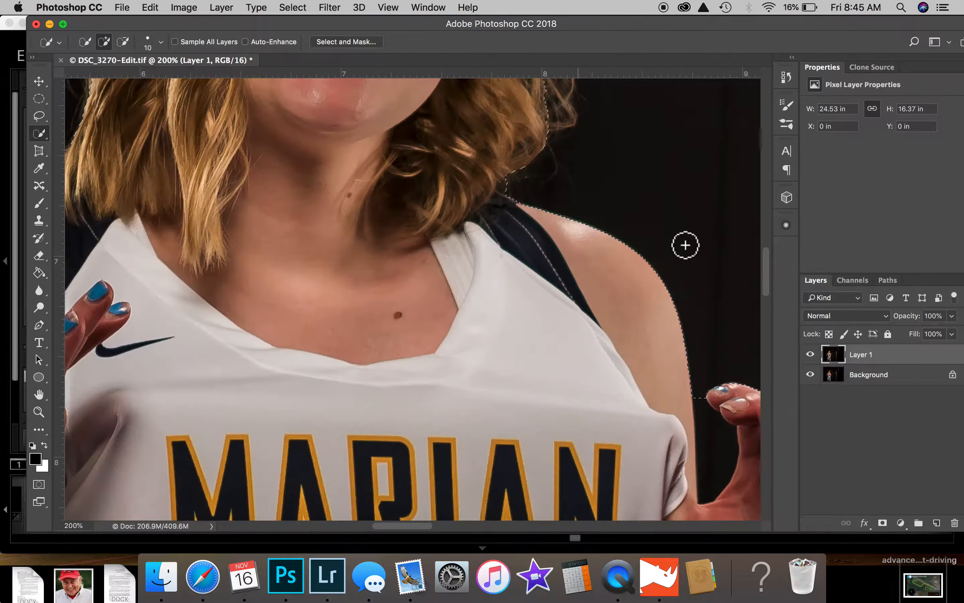
{"action": "scroll", "coordinate": [646, 275], "scroll_direction": "down", "scroll_amount": 7}
{"action": "scroll", "coordinate": [646, 274], "scroll_direction": "right", "scroll_amount": 4}
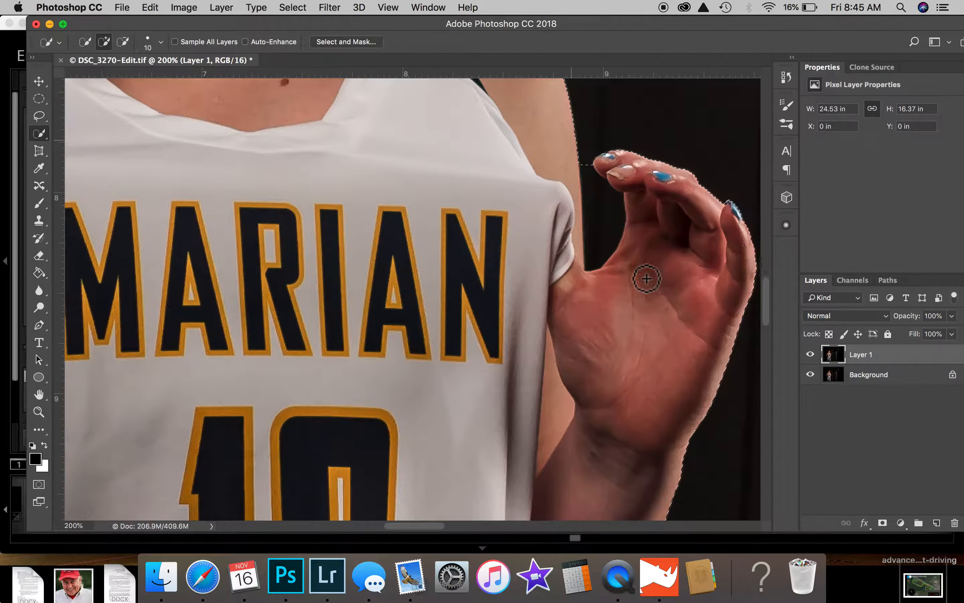
{"action": "scroll", "coordinate": [673, 358], "scroll_direction": "down", "scroll_amount": 6}
{"action": "scroll", "coordinate": [673, 358], "scroll_direction": "right", "scroll_amount": 1}
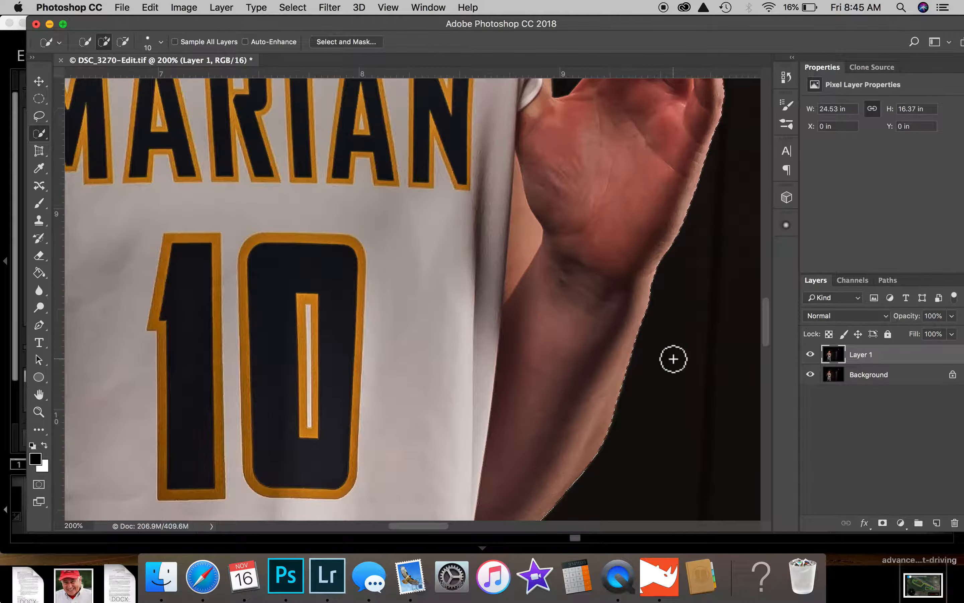
{"action": "scroll", "coordinate": [674, 358], "scroll_direction": "down", "scroll_amount": 5}
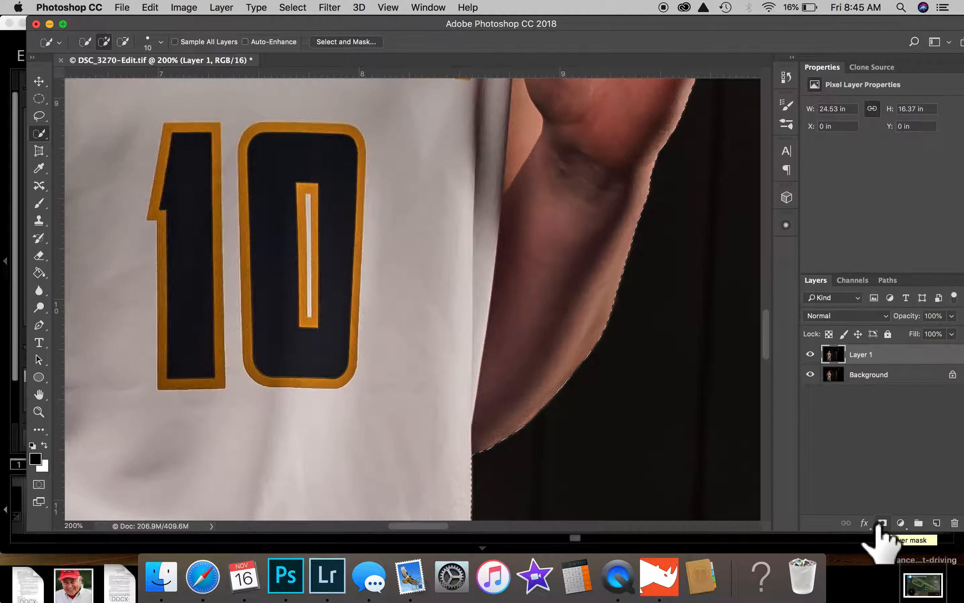
Add a layer mask to Layer 1 from the player selection
{"action": "left_click", "coordinate": [882, 523]}
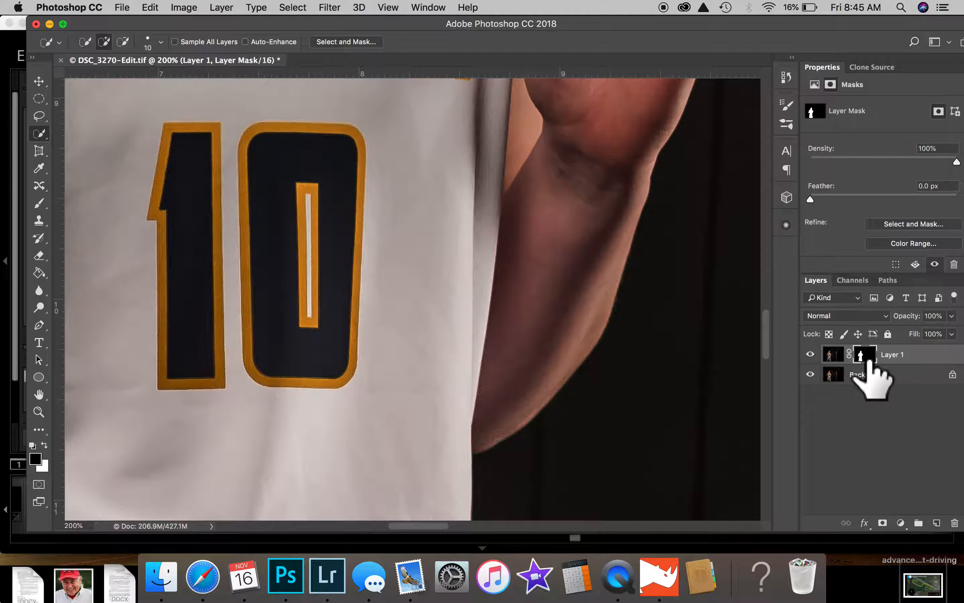
{"action": "key", "text": "super+minus"}
{"action": "key", "text": "super+minus"}
{"action": "key", "text": "super+minus"}
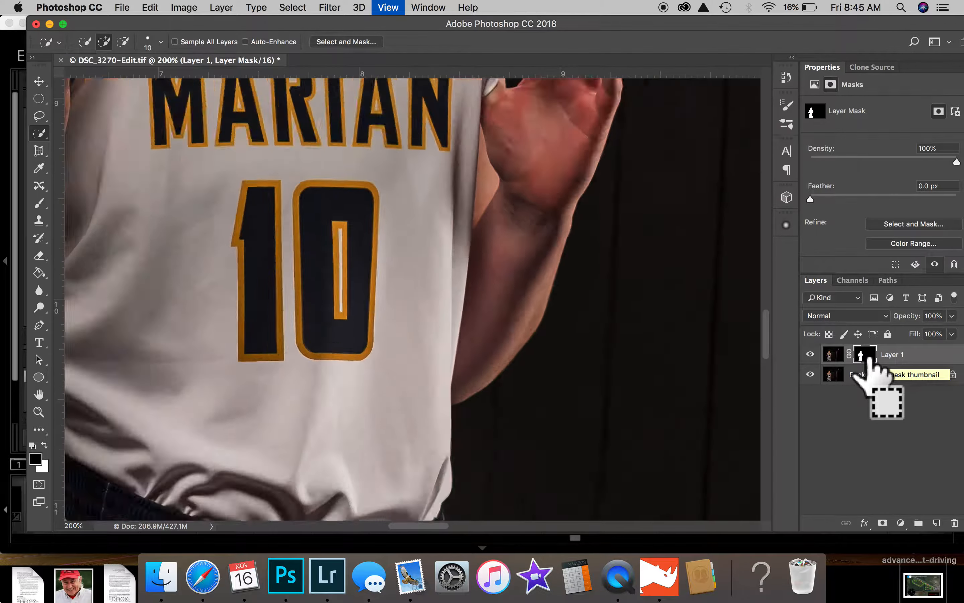
{"action": "key", "text": "super+minus"}
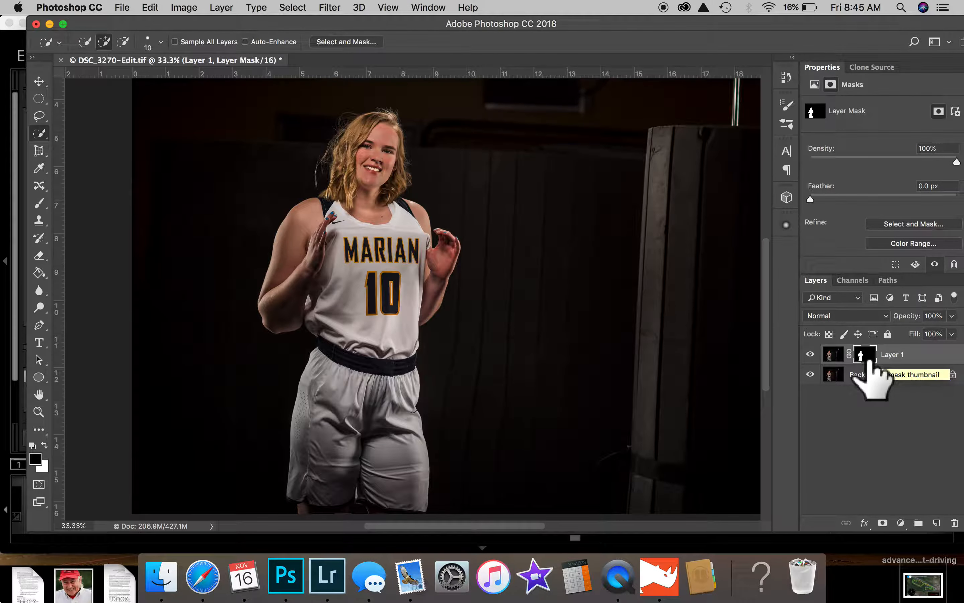
Check the masked player by hiding and reshowing Layer 1, and then the Background layer
{"action": "left_click", "coordinate": [810, 354]}
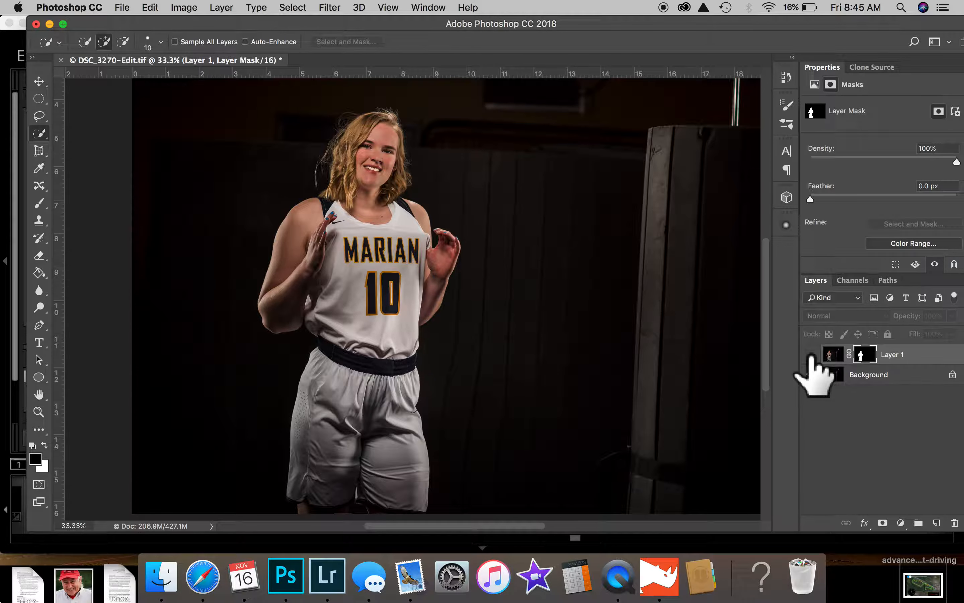
{"action": "left_click", "coordinate": [811, 354]}
{"action": "left_click", "coordinate": [811, 374]}
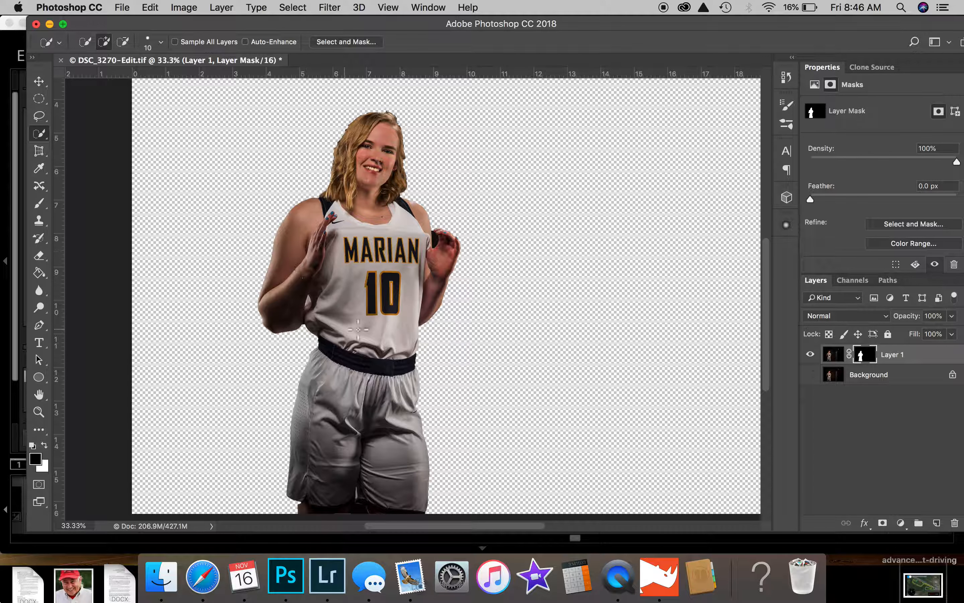
{"action": "left_click", "coordinate": [811, 374]}
Add a Solid Color fill layer between the Background layer and the masked Layer 1
{"action": "left_click", "coordinate": [869, 375]}
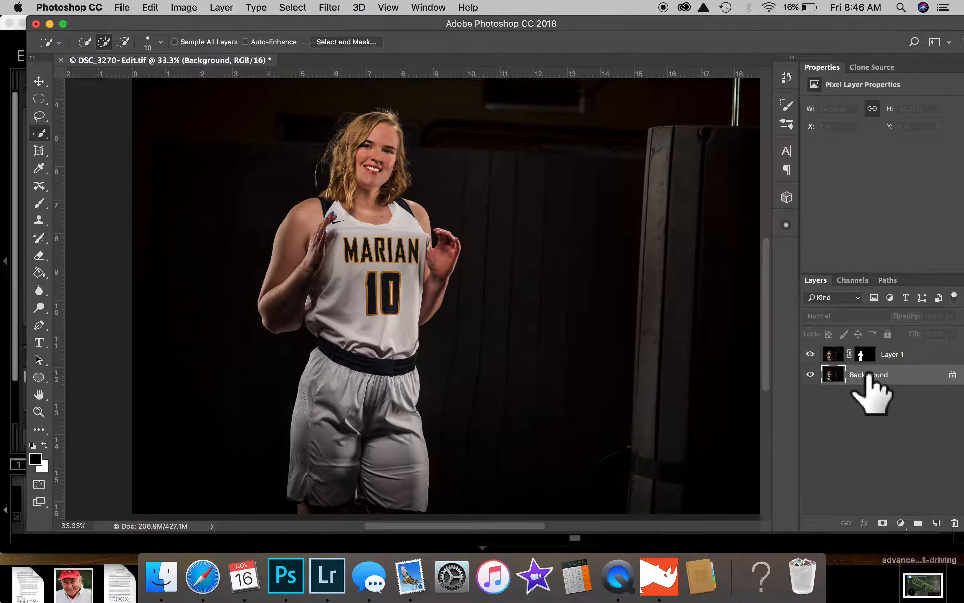
{"action": "left_click", "coordinate": [900, 523]}
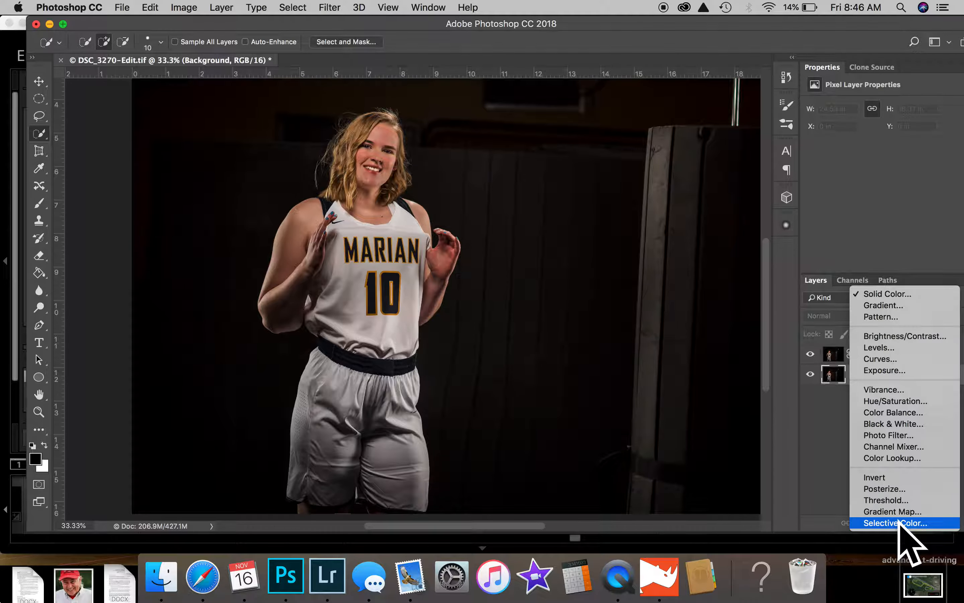
{"action": "left_click", "coordinate": [880, 295]}
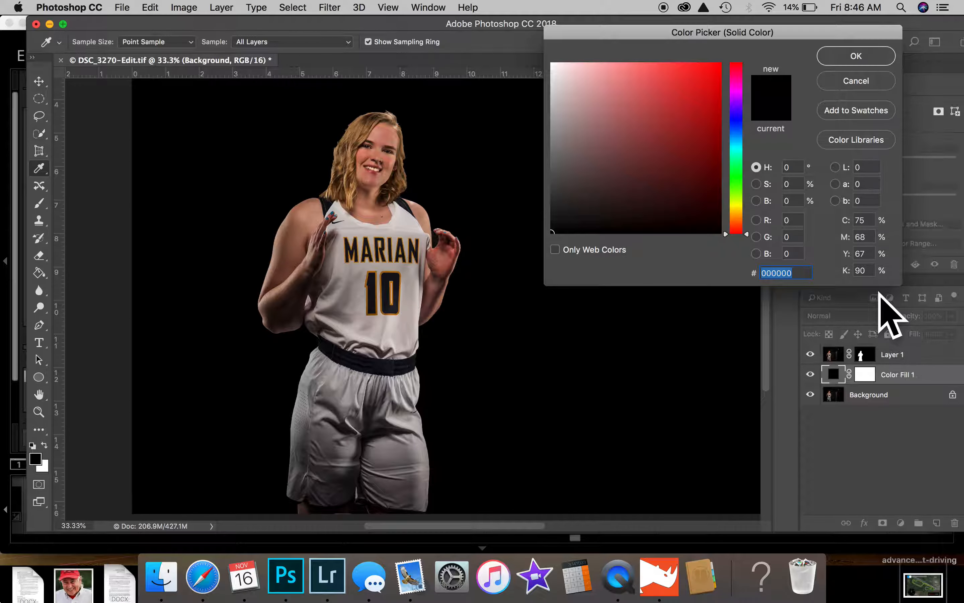
Try muted and bright green fill colors behind the player to check the cutout edges
{"action": "left_click", "coordinate": [696, 116]}
{"action": "left_click", "coordinate": [600, 162]}
{"action": "left_click", "coordinate": [736, 196]}
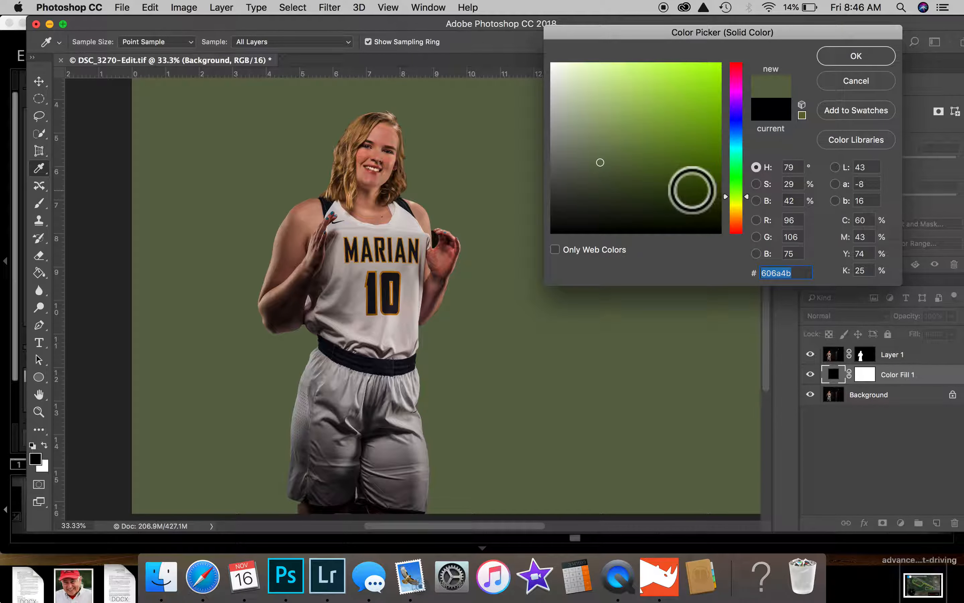
{"action": "left_click", "coordinate": [683, 171]}
{"action": "left_click", "coordinate": [694, 81]}
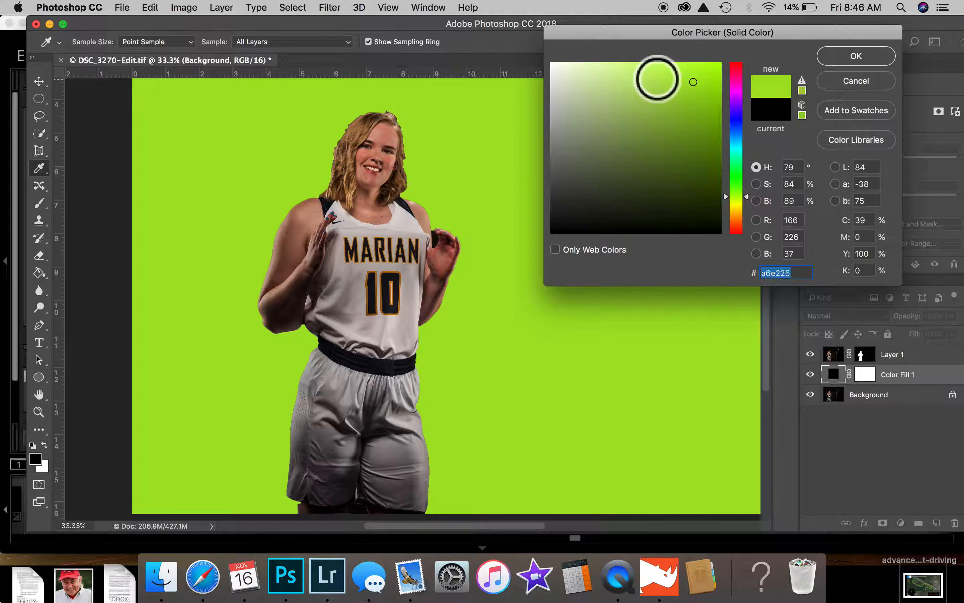
Test a yellow hue behind the player, then set the fill color to near-black 090900
{"action": "left_click", "coordinate": [736, 205]}
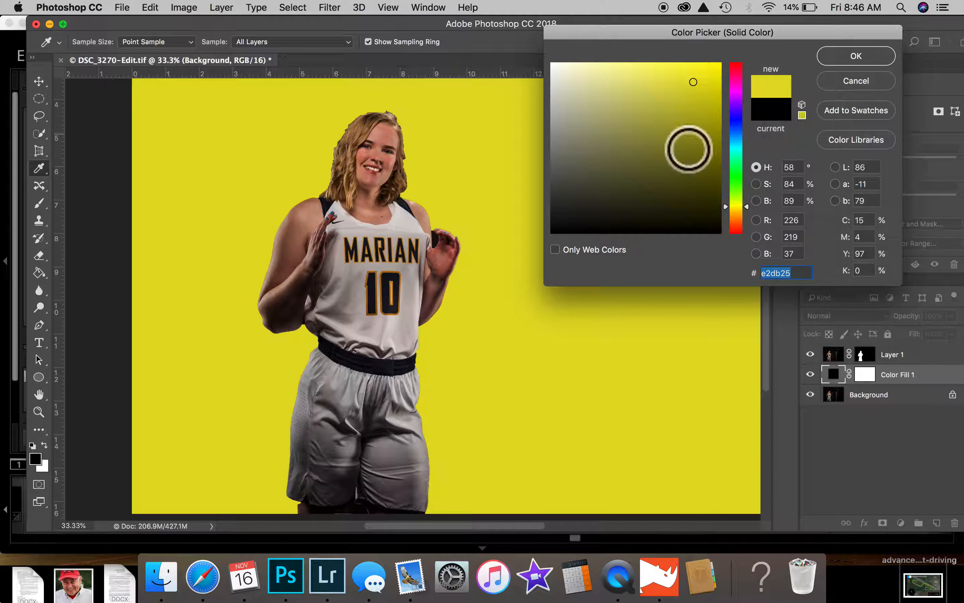
{"action": "left_click", "coordinate": [559, 229]}
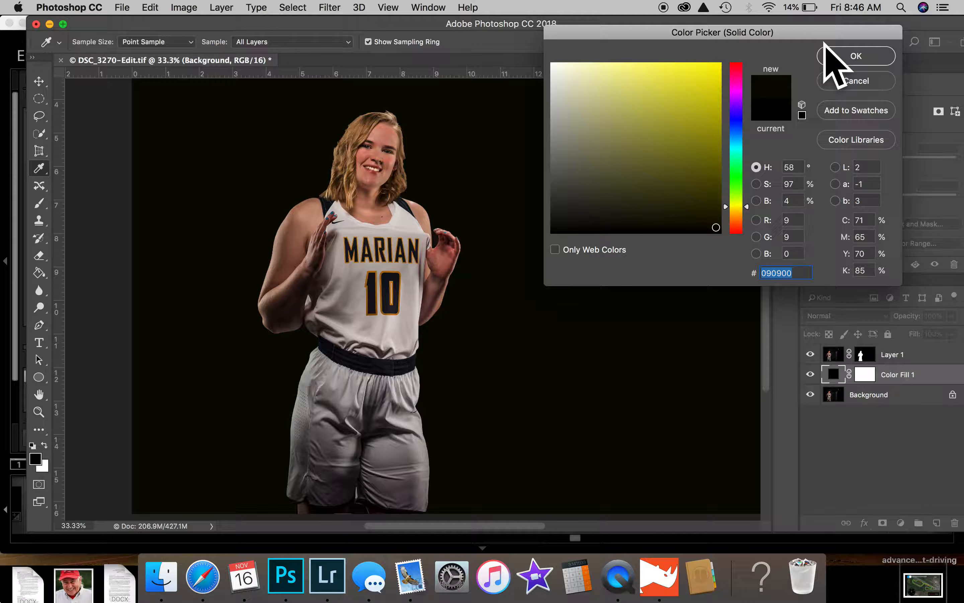
{"action": "left_click", "coordinate": [852, 57]}
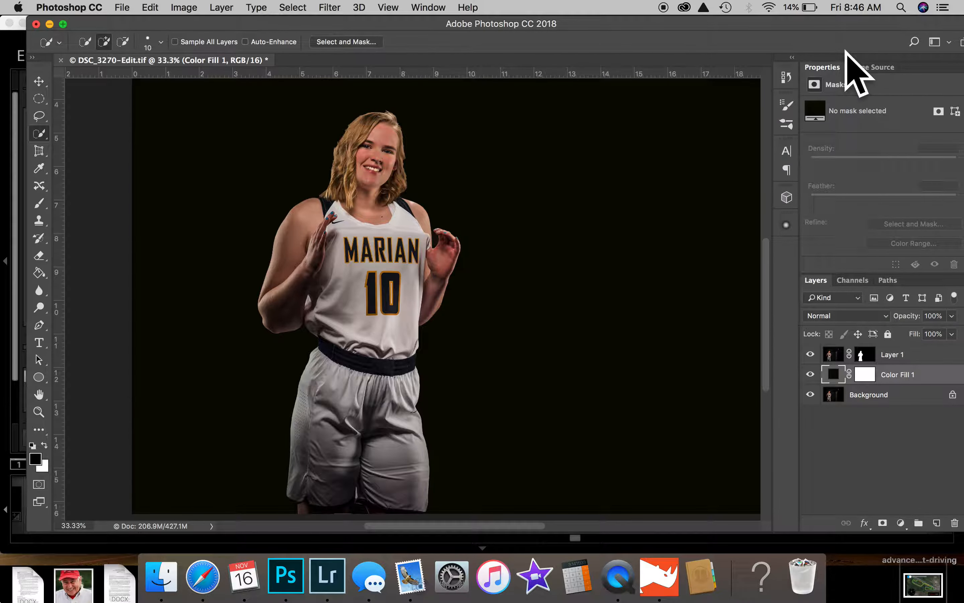
Move the masked player on Layer 1 horizontally toward the left edge of the canvas
{"action": "key", "text": "super+minus"}
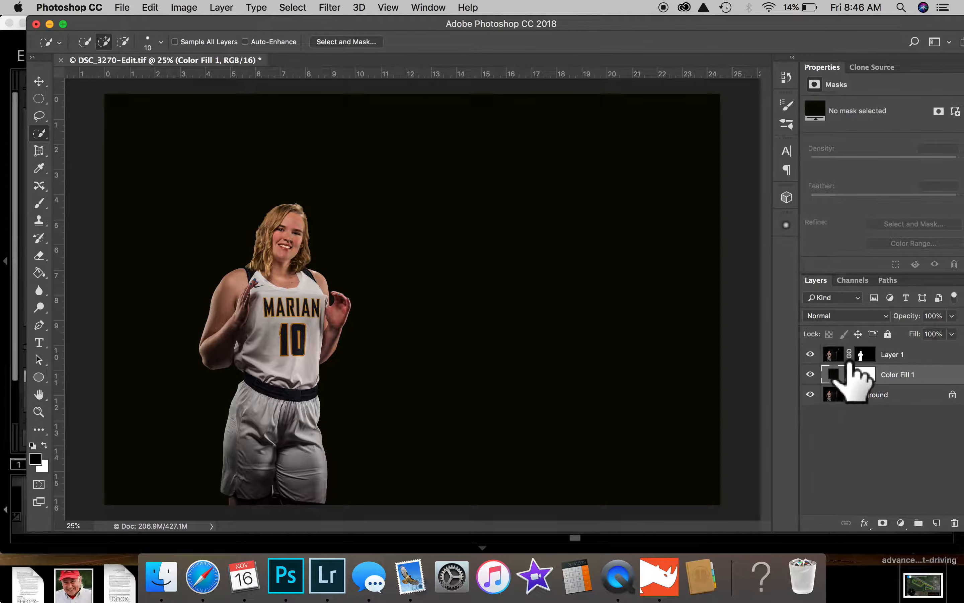
{"action": "left_click", "coordinate": [859, 353]}
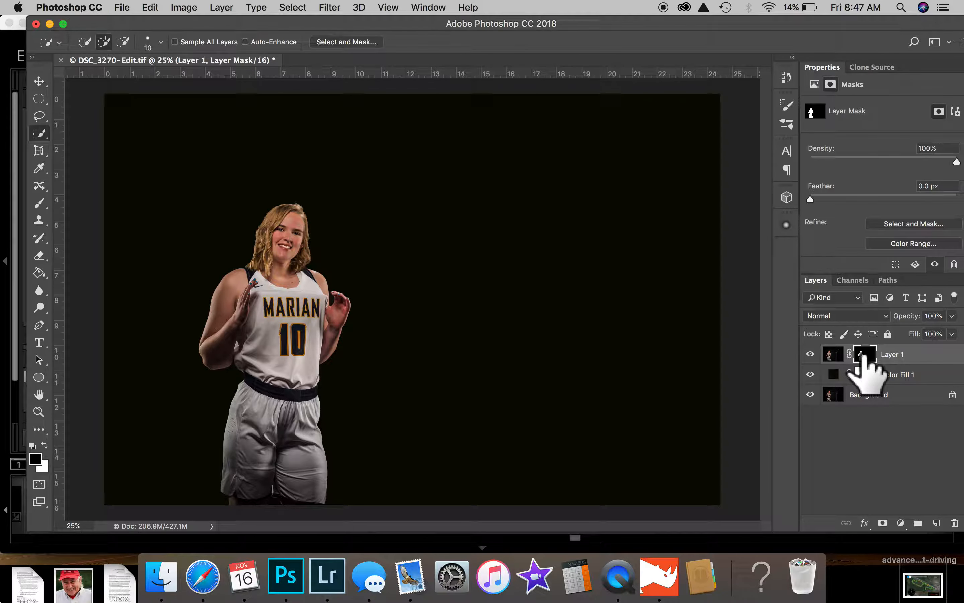
{"action": "left_click", "coordinate": [39, 82]}
{"action": "left_click_drag", "start_coordinate": [291, 339], "coordinate": [208, 330]}
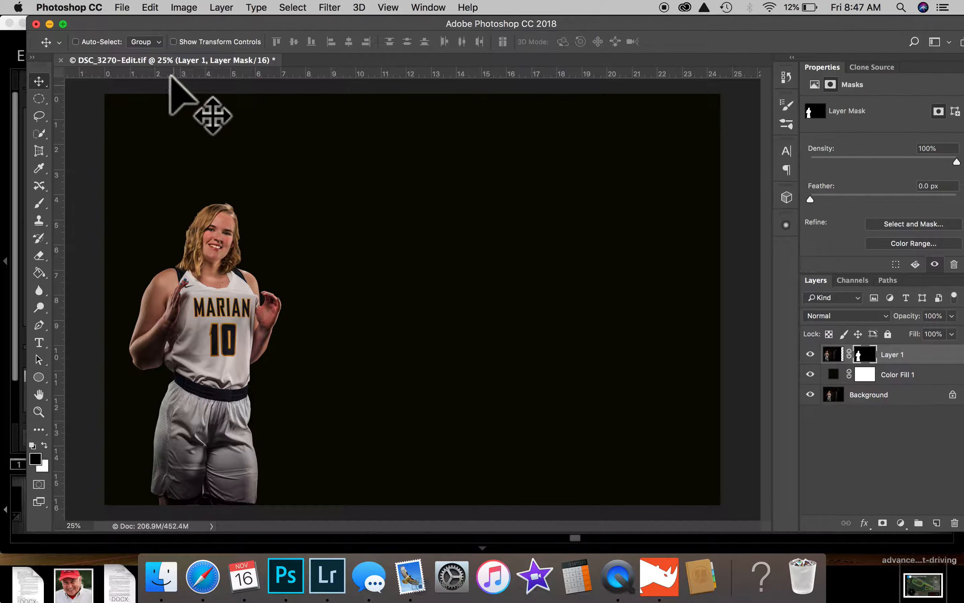
Close the composite with its changes saved and switch to Lightroom
{"action": "left_click", "coordinate": [124, 7]}
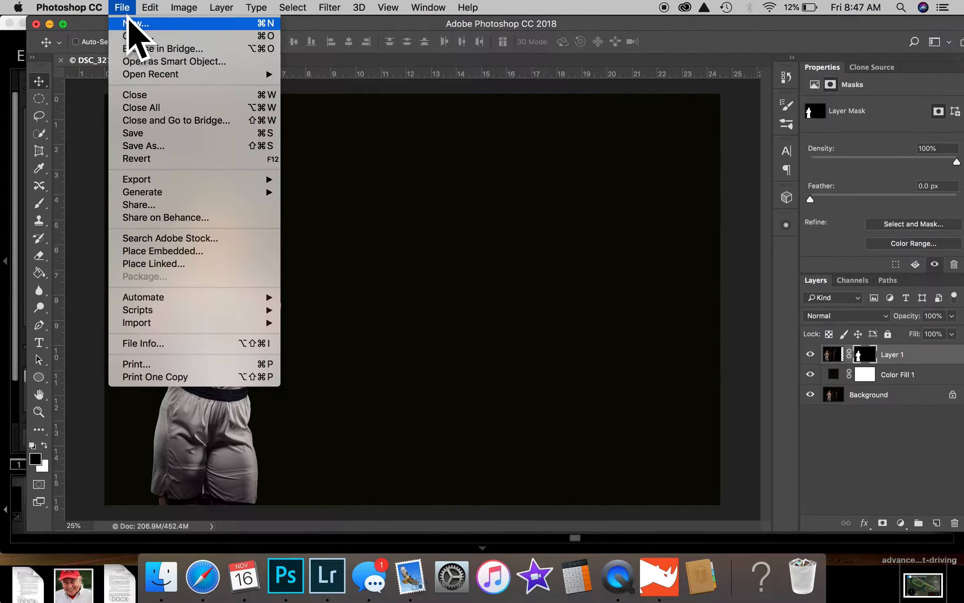
{"action": "left_click", "coordinate": [152, 94]}
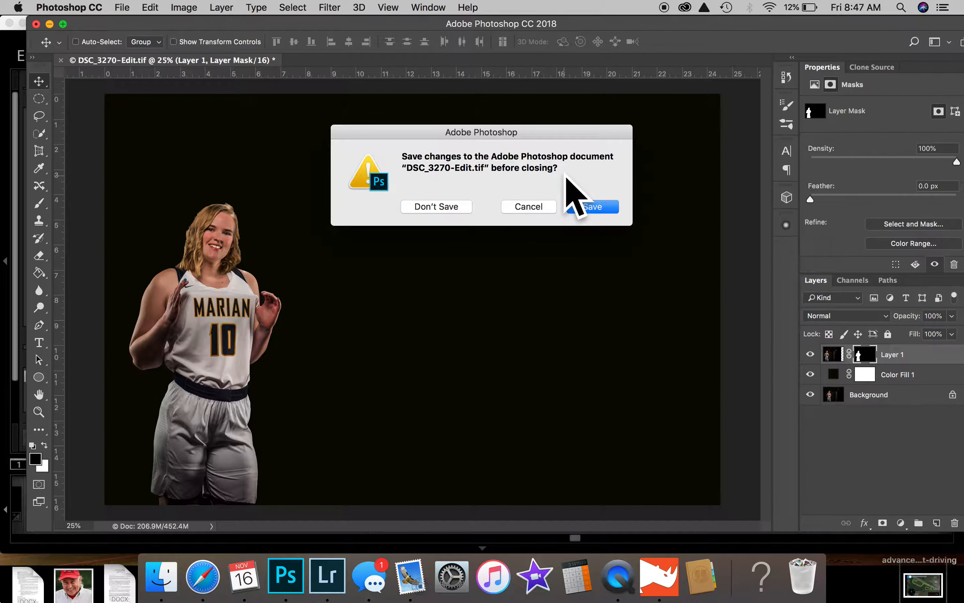
{"action": "left_click", "coordinate": [593, 206]}
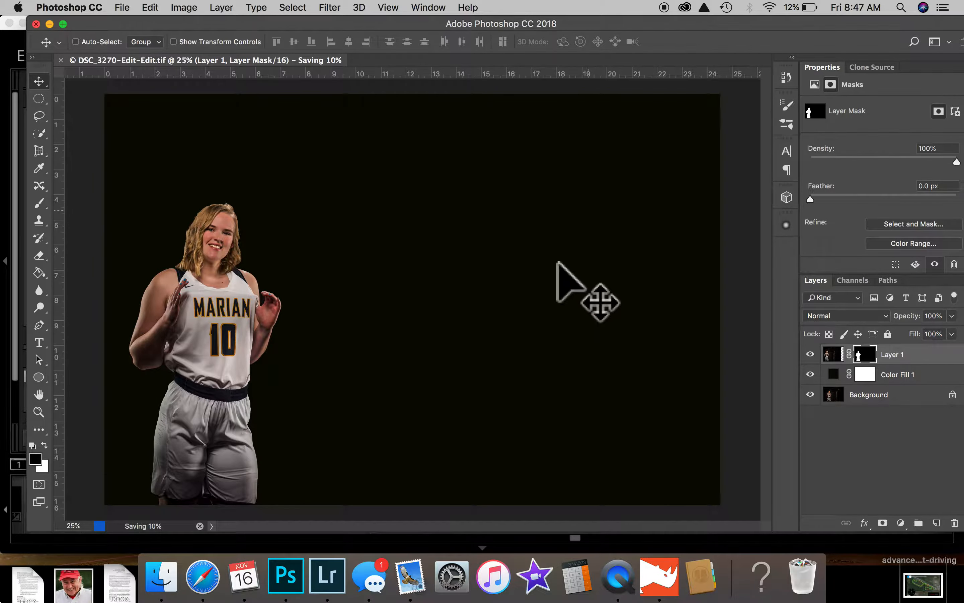
{"action": "left_click", "coordinate": [330, 580]}
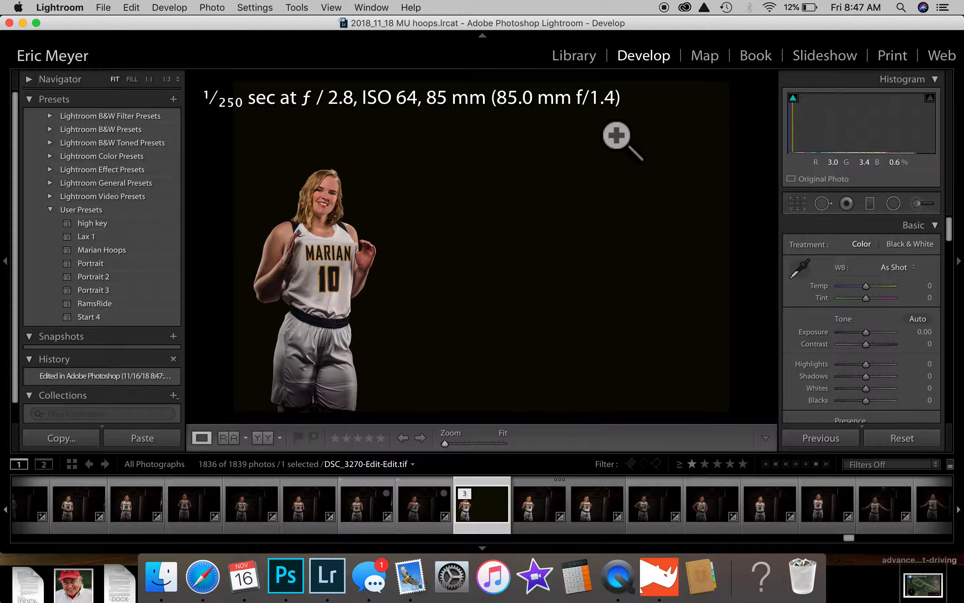
Set a 16 x 9 crop on the saved composite and align its lower edge with the bottom of the photo
{"action": "left_click", "coordinate": [799, 203]}
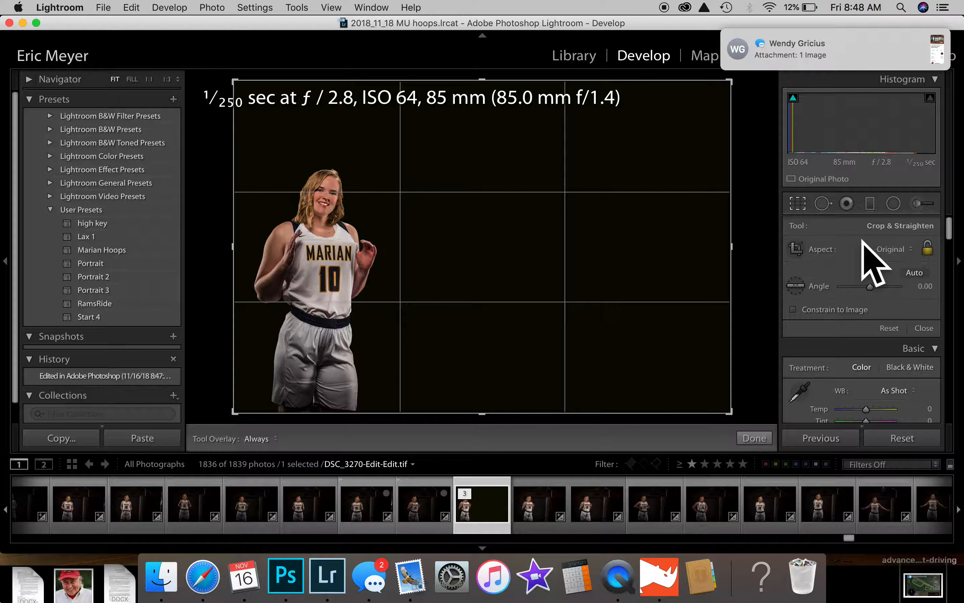
{"action": "left_click", "coordinate": [896, 250]}
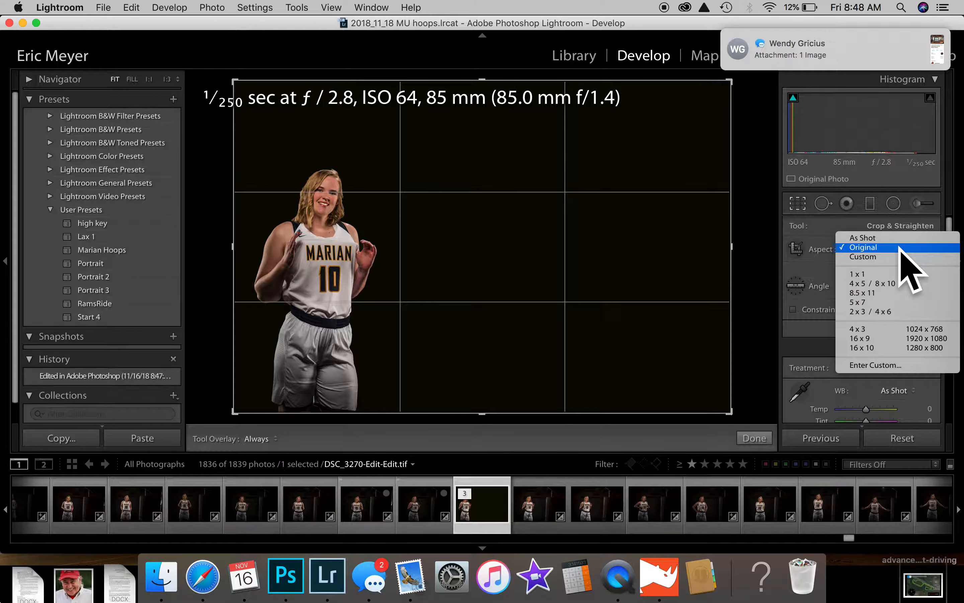
{"action": "left_click", "coordinate": [877, 339]}
{"action": "left_click_drag", "start_coordinate": [618, 273], "coordinate": [629, 226]}
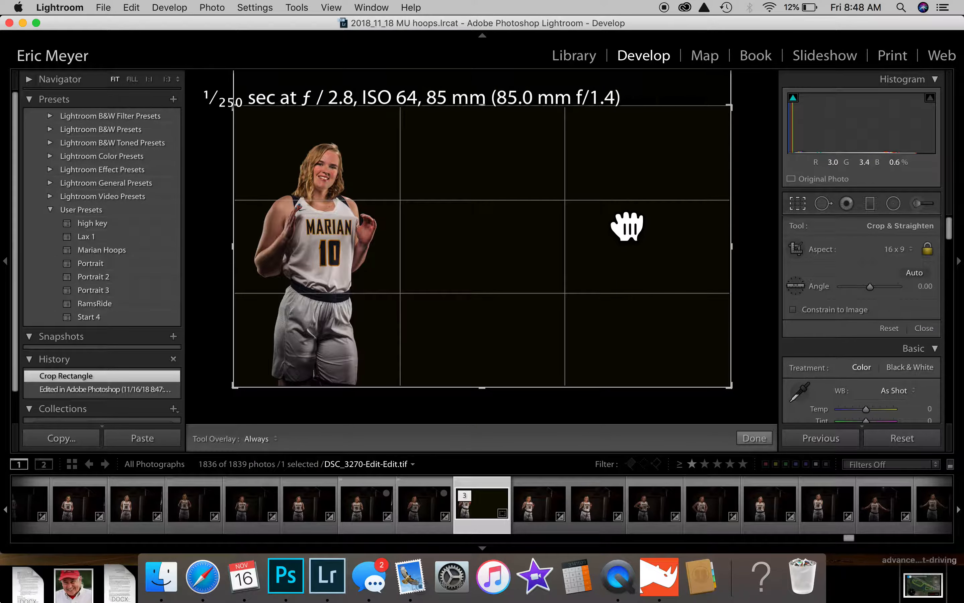
Tighten the crop to cut the player below the shorts' waist near the left edge, apply it and preview it full screen
{"action": "left_click_drag", "start_coordinate": [730, 104], "coordinate": [721, 112]}
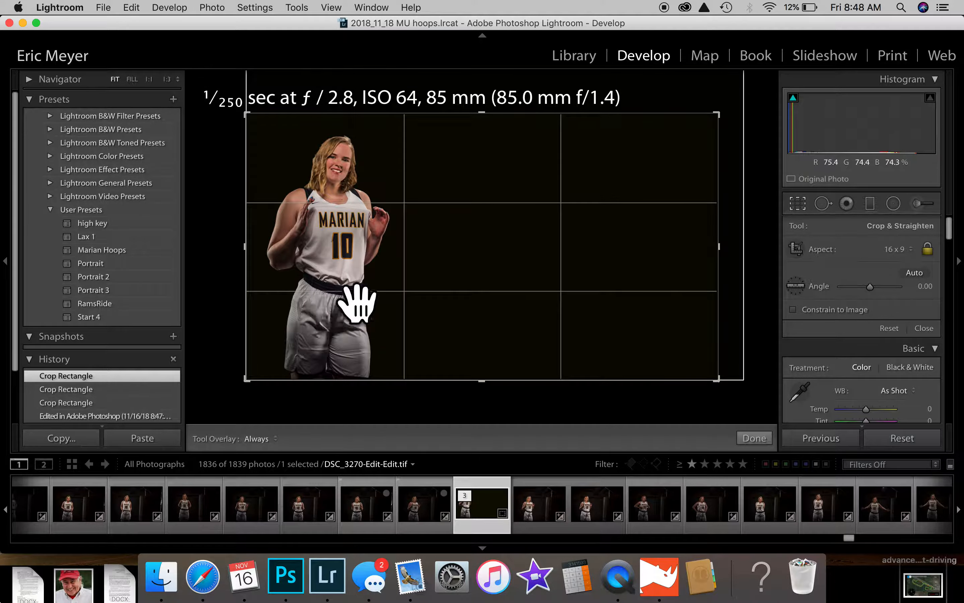
{"action": "left_click_drag", "start_coordinate": [465, 295], "coordinate": [381, 333]}
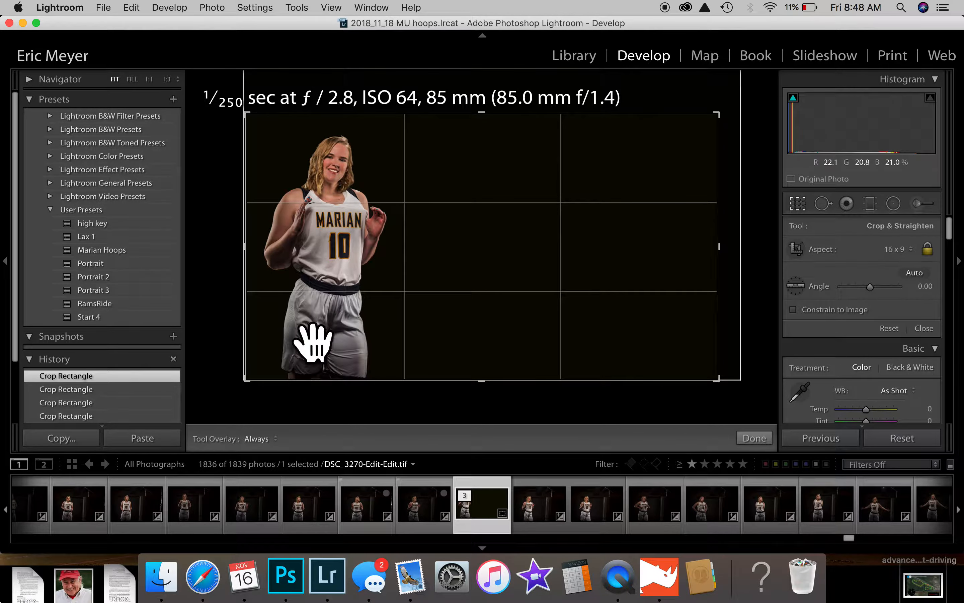
{"action": "left_click_drag", "start_coordinate": [476, 266], "coordinate": [476, 291]}
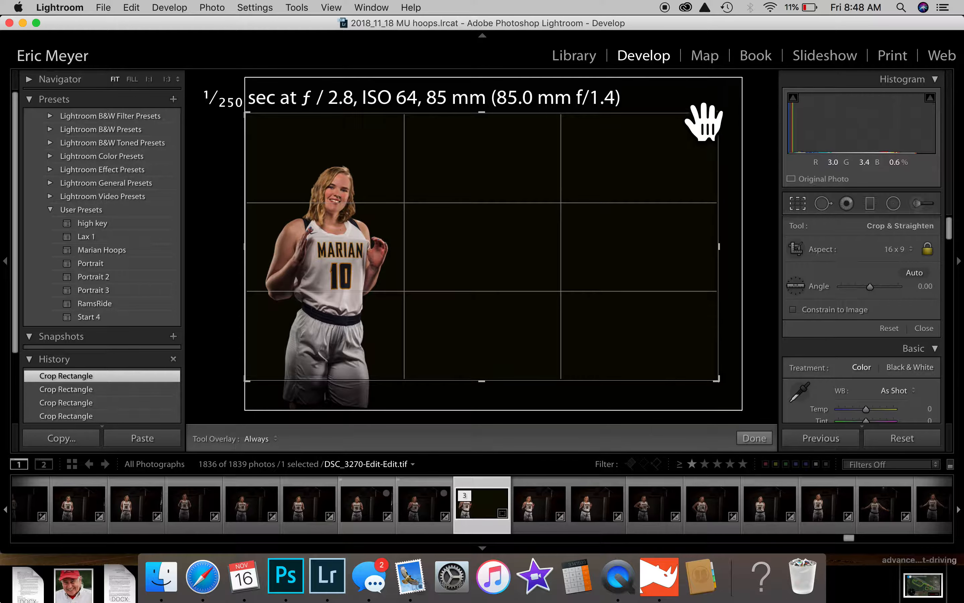
{"action": "left_click_drag", "start_coordinate": [712, 119], "coordinate": [695, 133]}
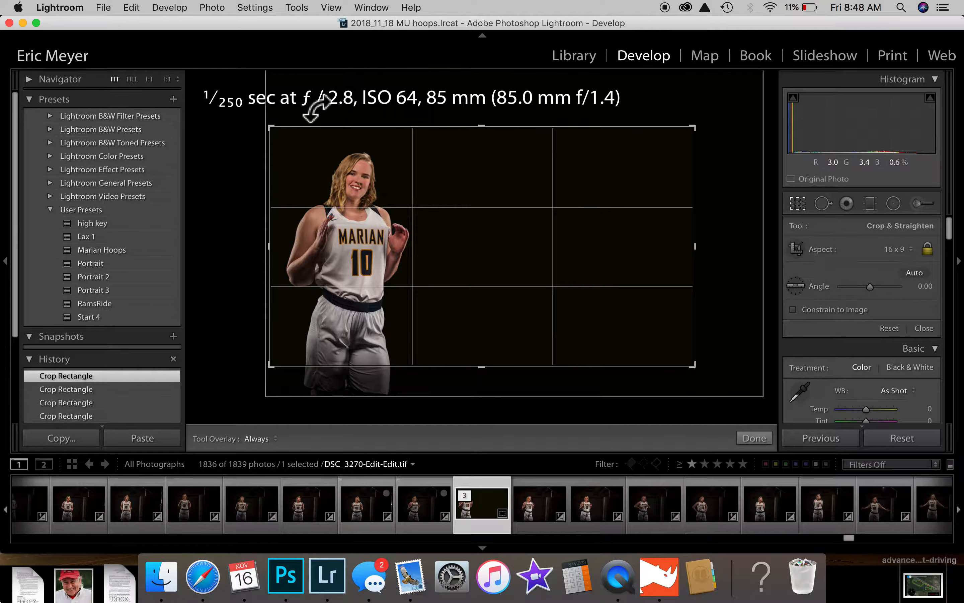
{"action": "left_click_drag", "start_coordinate": [496, 224], "coordinate": [493, 223]}
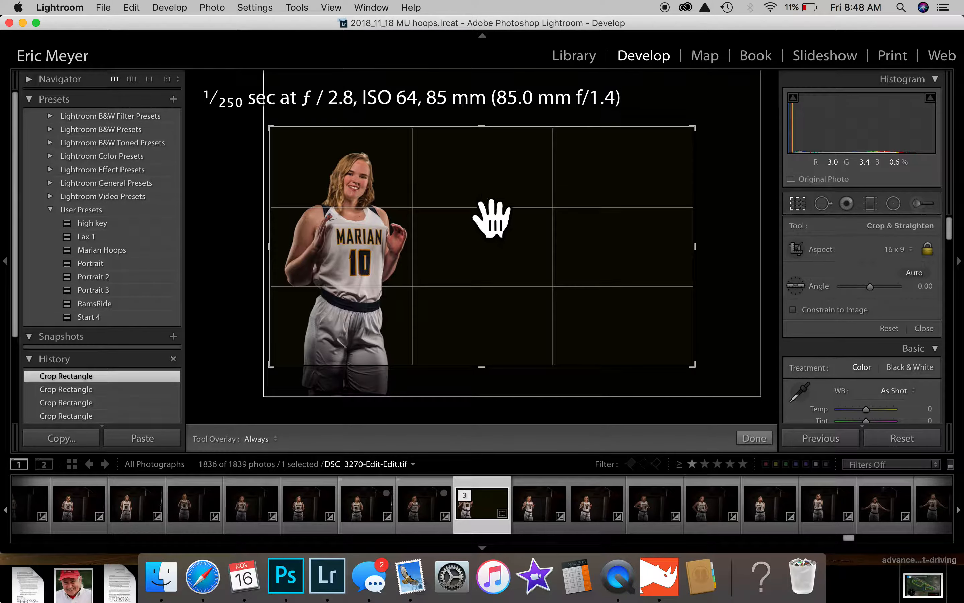
{"action": "left_click", "coordinate": [755, 438]}
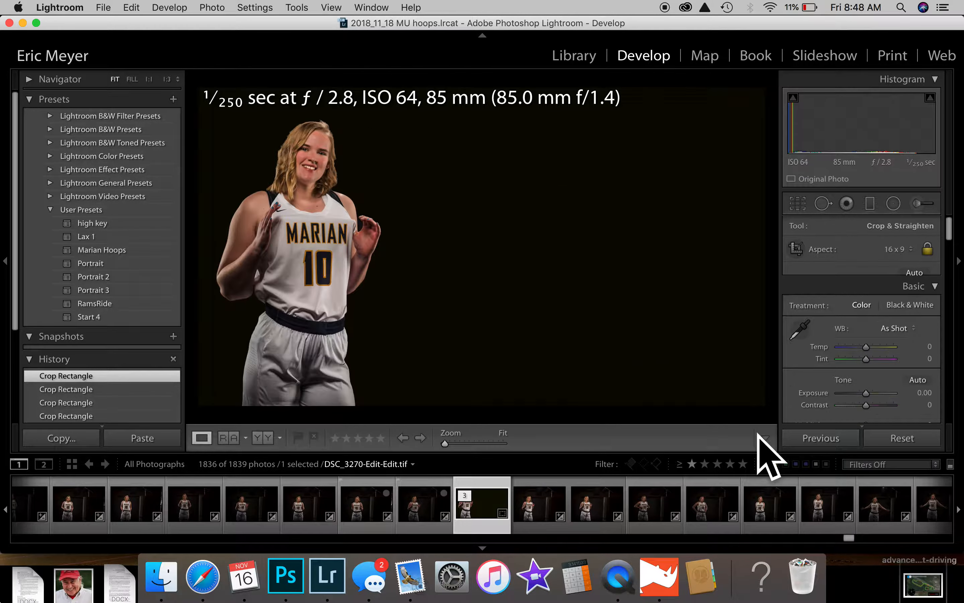
{"action": "key", "text": "f"}
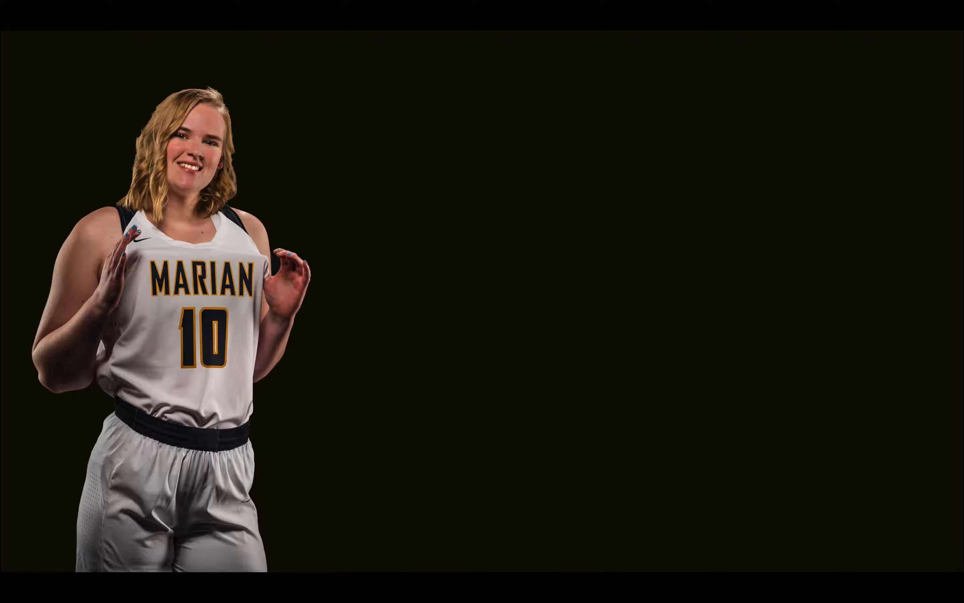
{"action": "key", "text": "f"}
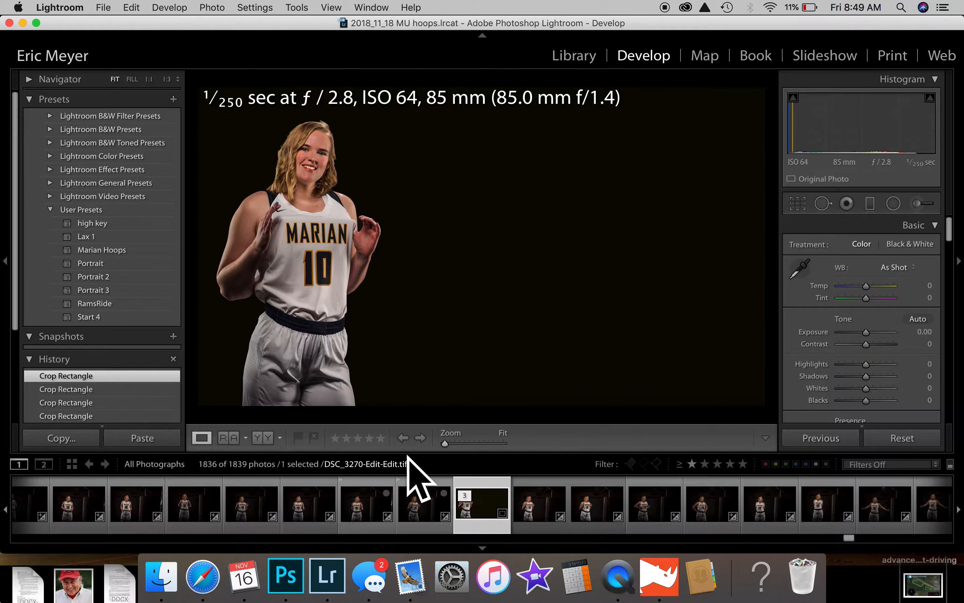
Flag the cropped composite as a pick and filter the filmstrip to Flagged photos
{"action": "left_click", "coordinate": [298, 438]}
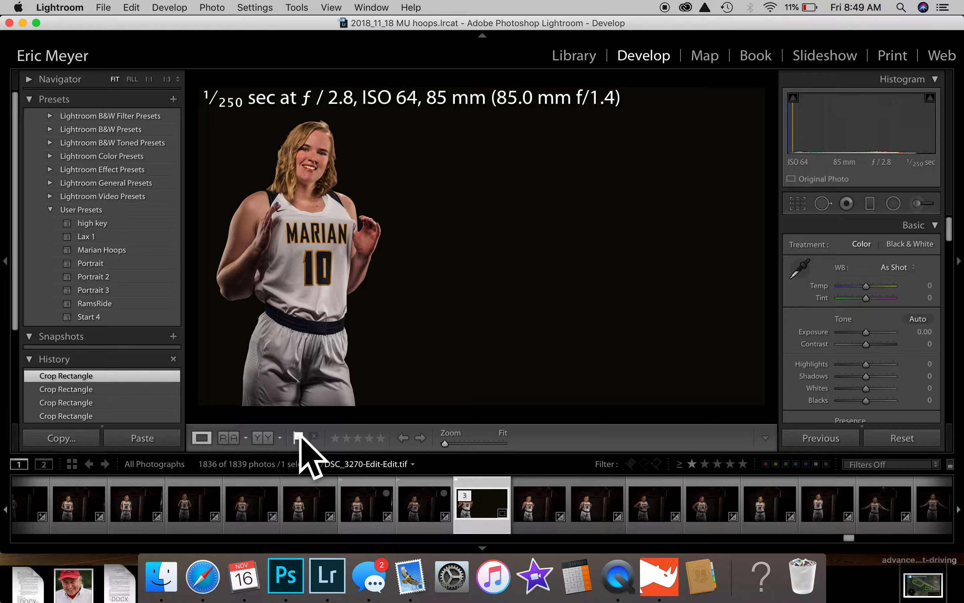
{"action": "left_click", "coordinate": [936, 465]}
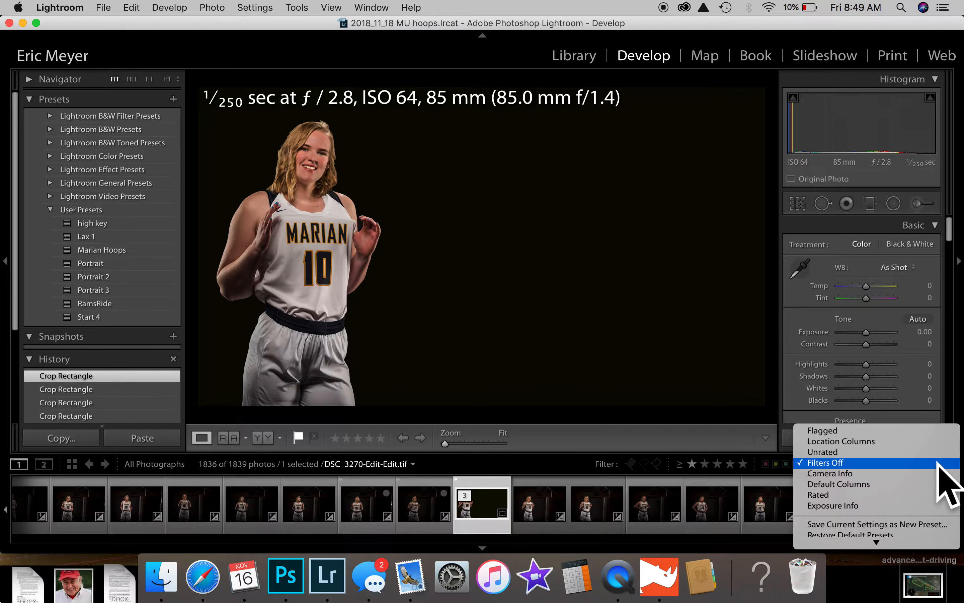
{"action": "left_click", "coordinate": [917, 431]}
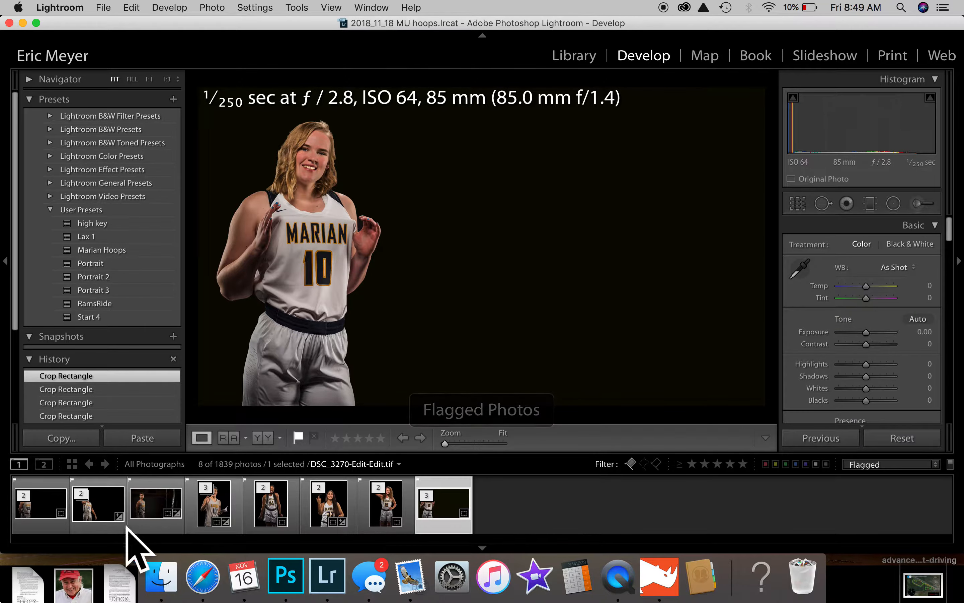
Review the other flagged player portraits and return to the cropped composite of player number 10
{"action": "left_click", "coordinate": [148, 507]}
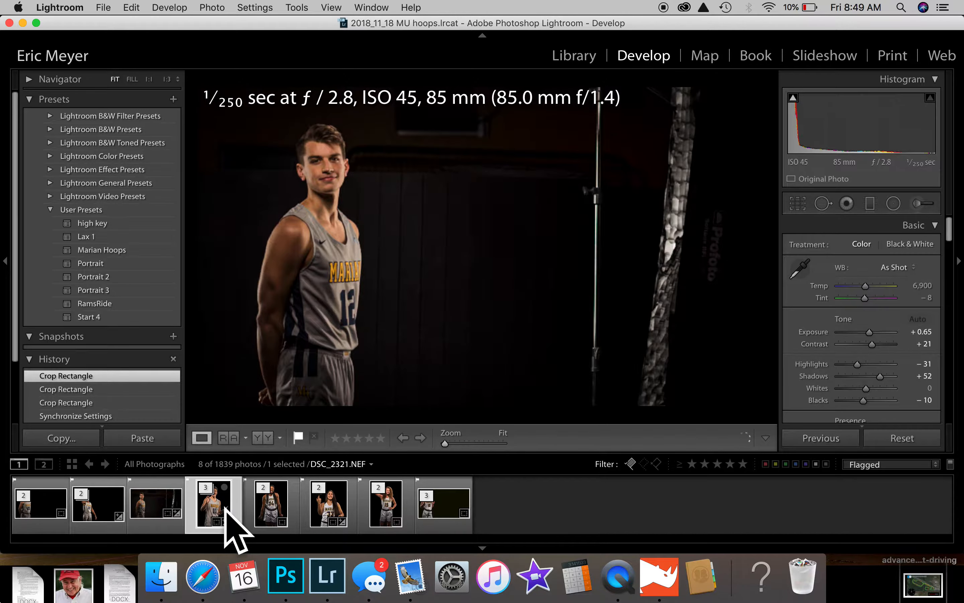
{"action": "left_click", "coordinate": [266, 515]}
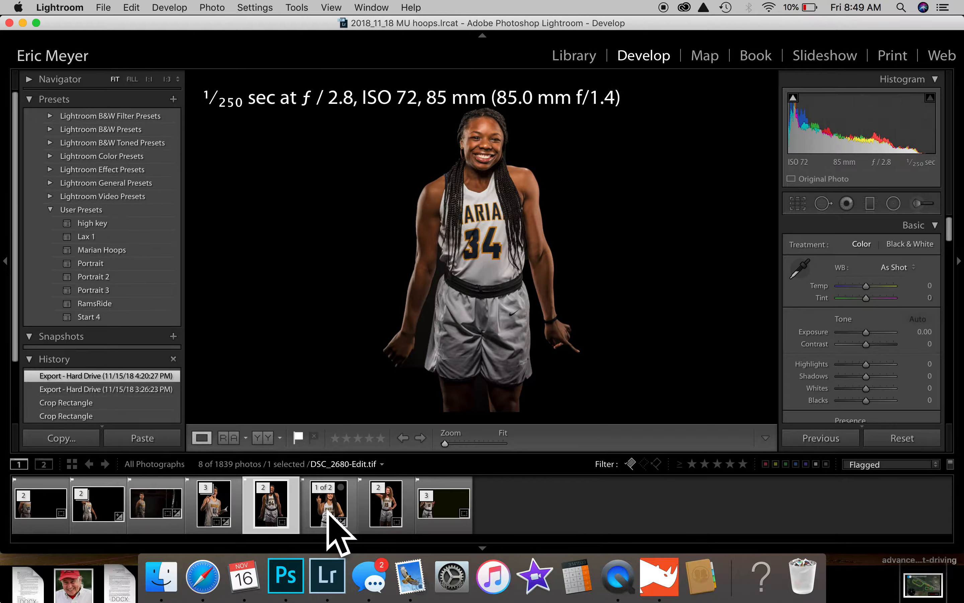
{"action": "left_click", "coordinate": [331, 518]}
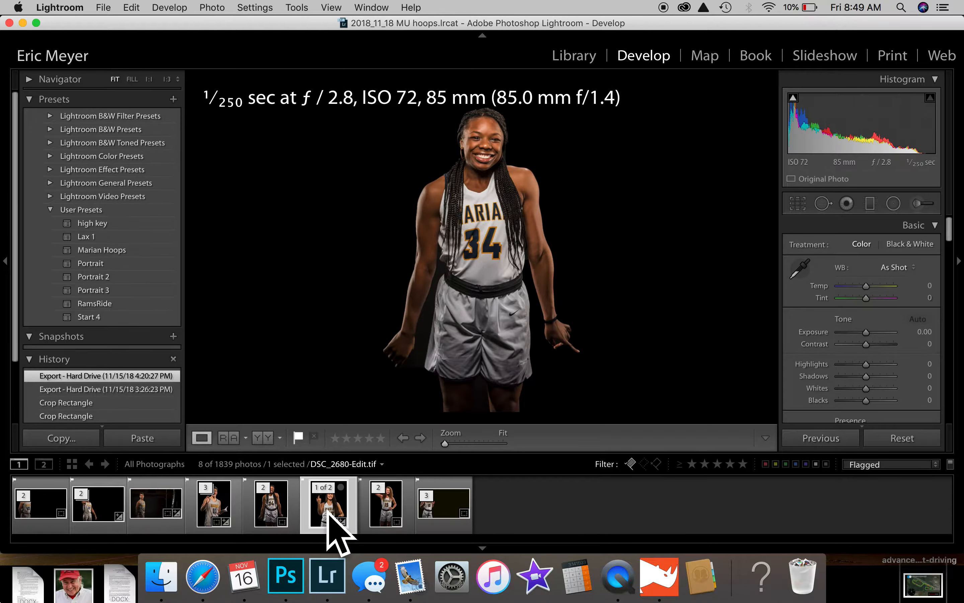
{"action": "left_click", "coordinate": [388, 514]}
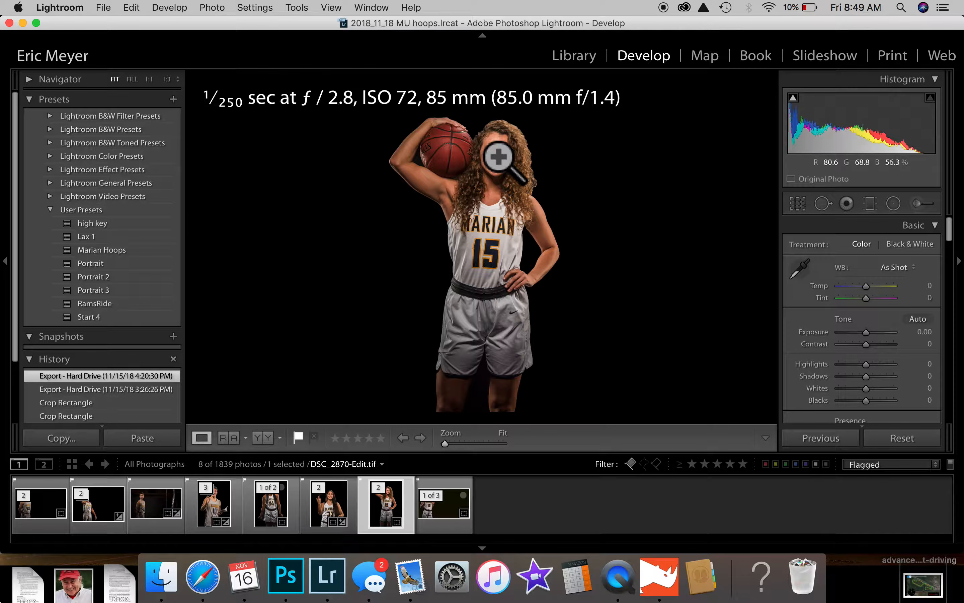
{"action": "left_click_drag", "start_coordinate": [498, 164], "coordinate": [499, 275]}
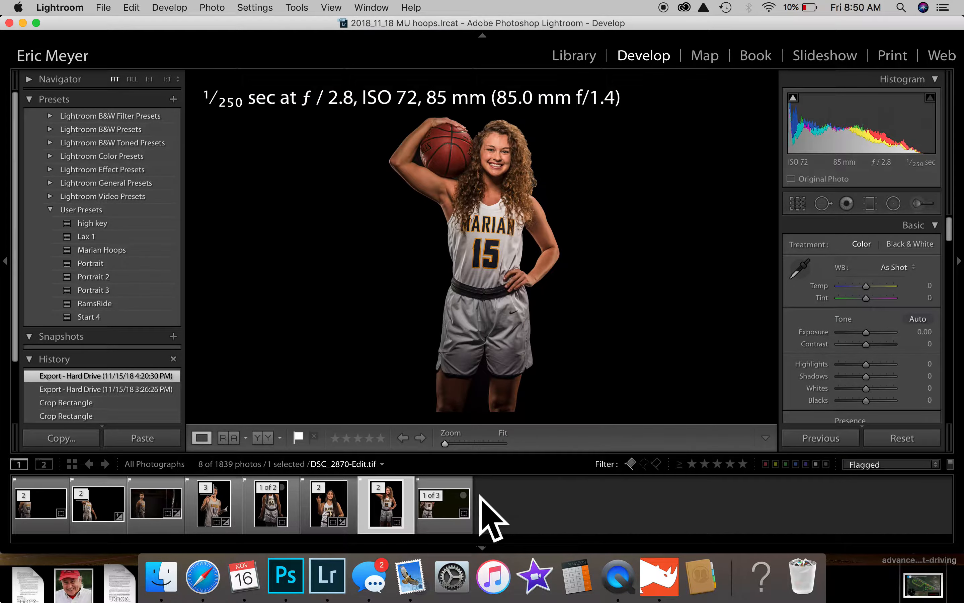
{"action": "left_click", "coordinate": [447, 507]}
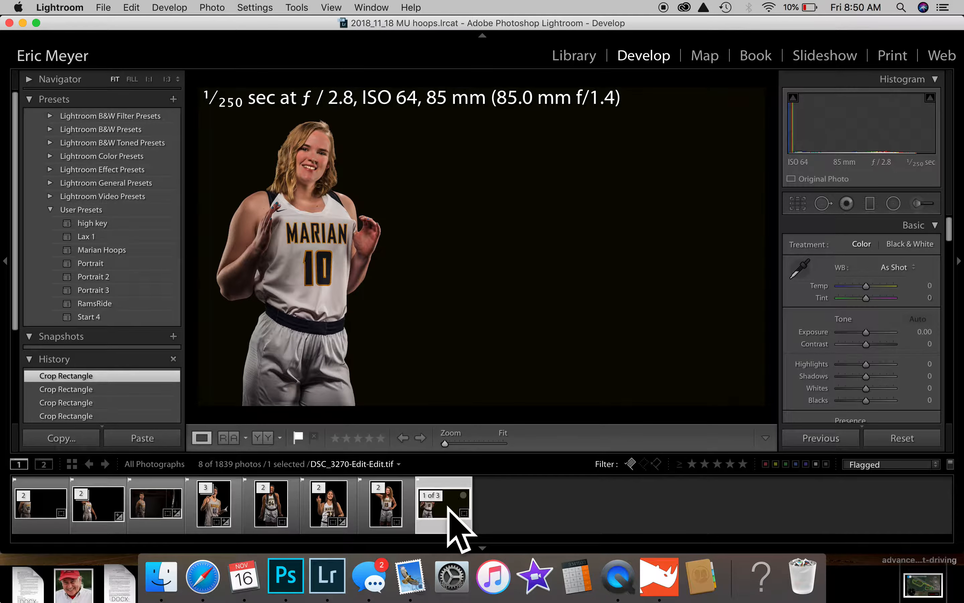
Unlock the crop's aspect ratio, narrow it to a vertical frame around player number 10, cut it at the upper thighs, and apply it
{"action": "left_click", "coordinate": [797, 203]}
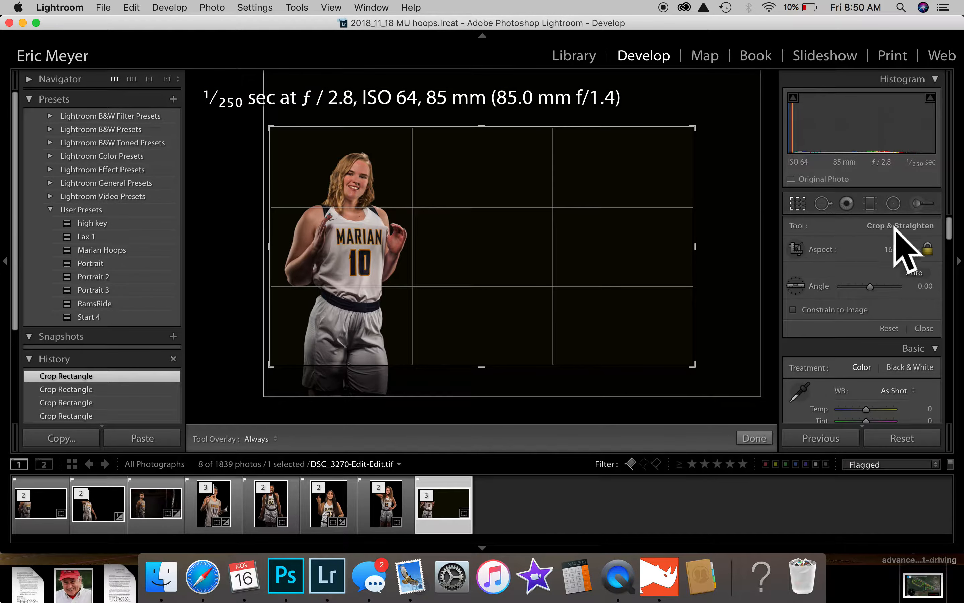
{"action": "left_click", "coordinate": [927, 251]}
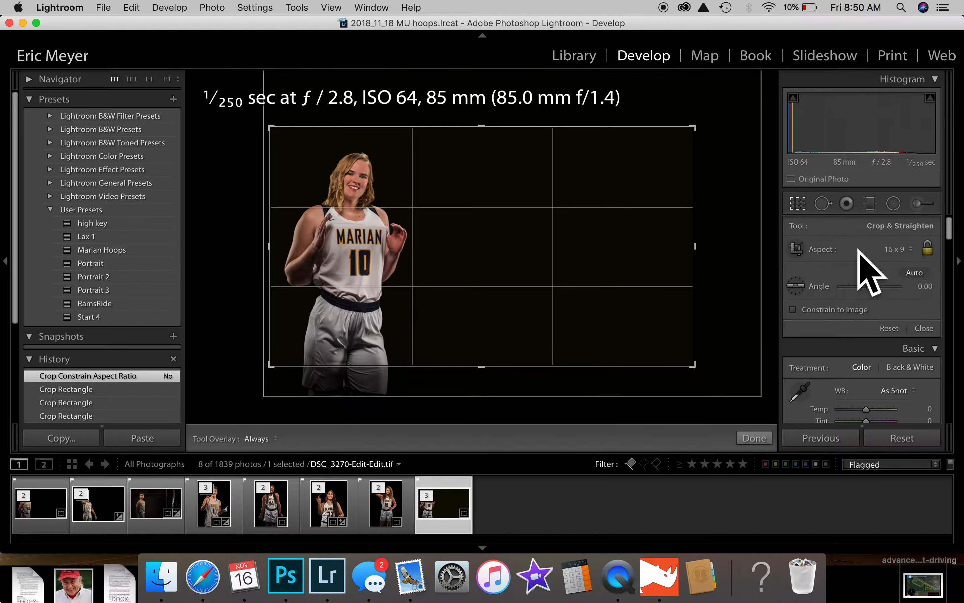
{"action": "left_click_drag", "start_coordinate": [693, 244], "coordinate": [564, 270]}
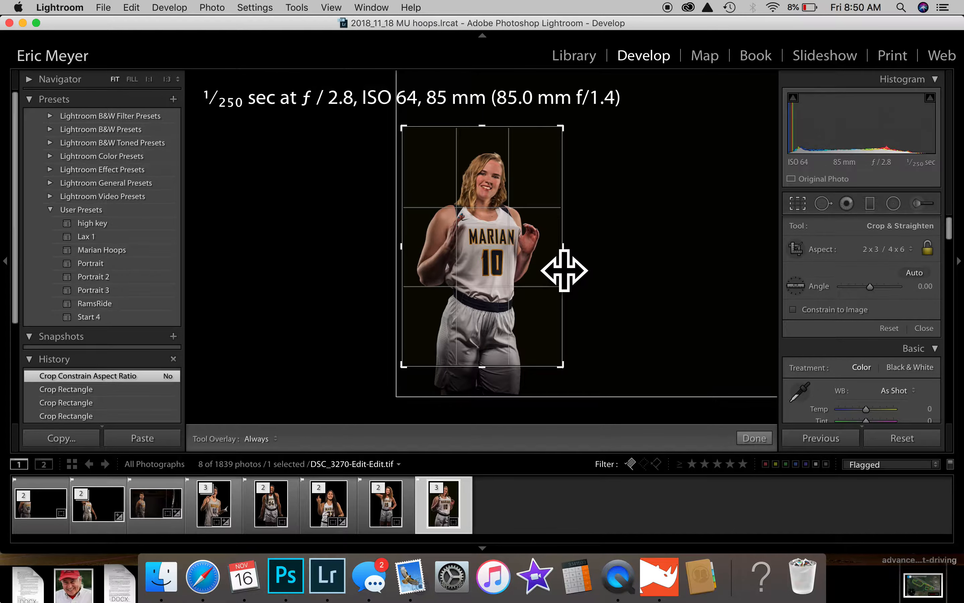
{"action": "mouse_move", "coordinate": [470, 363]}
{"action": "left_mouse_down"}
{"action": "mouse_move", "coordinate": [478, 370]}
{"action": "mouse_move", "coordinate": [476, 355]}
{"action": "left_mouse_up"}
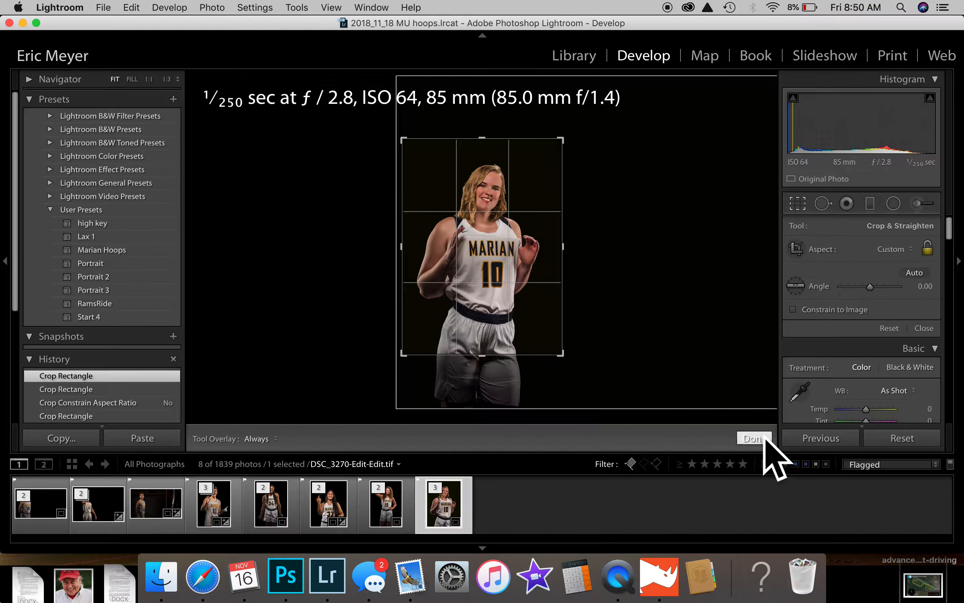
{"action": "left_click", "coordinate": [755, 438]}
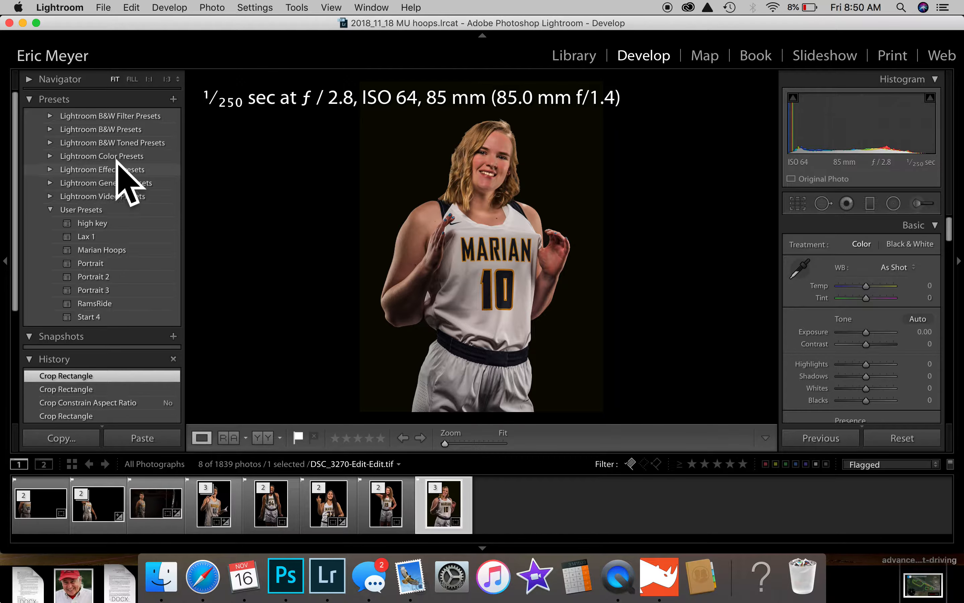
Export the cropped portrait to the hard drive, in the export subfolder of the 2018_11_18 MU hoops folder on the desktop
{"action": "left_click", "coordinate": [102, 7]}
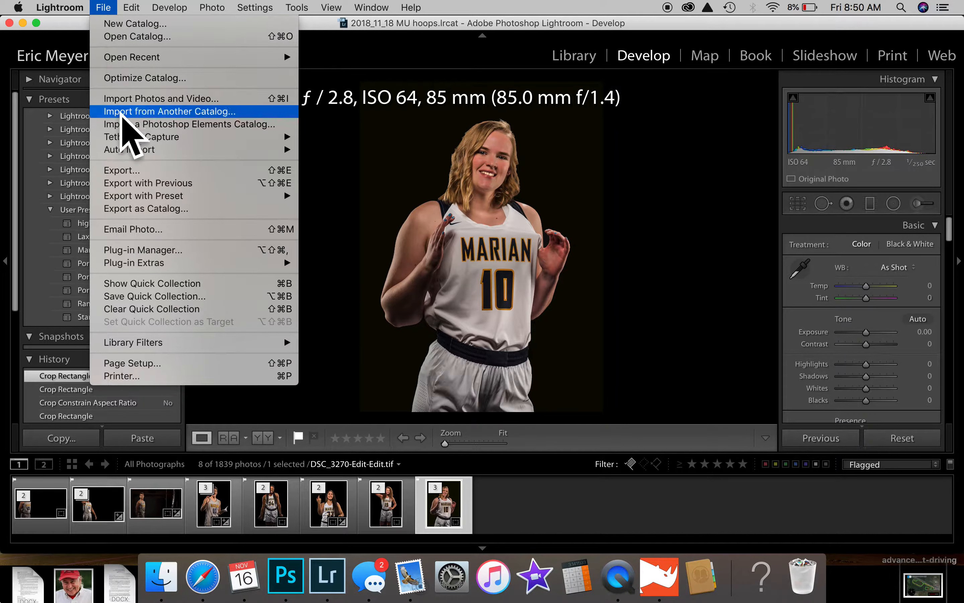
{"action": "left_click", "coordinate": [122, 169]}
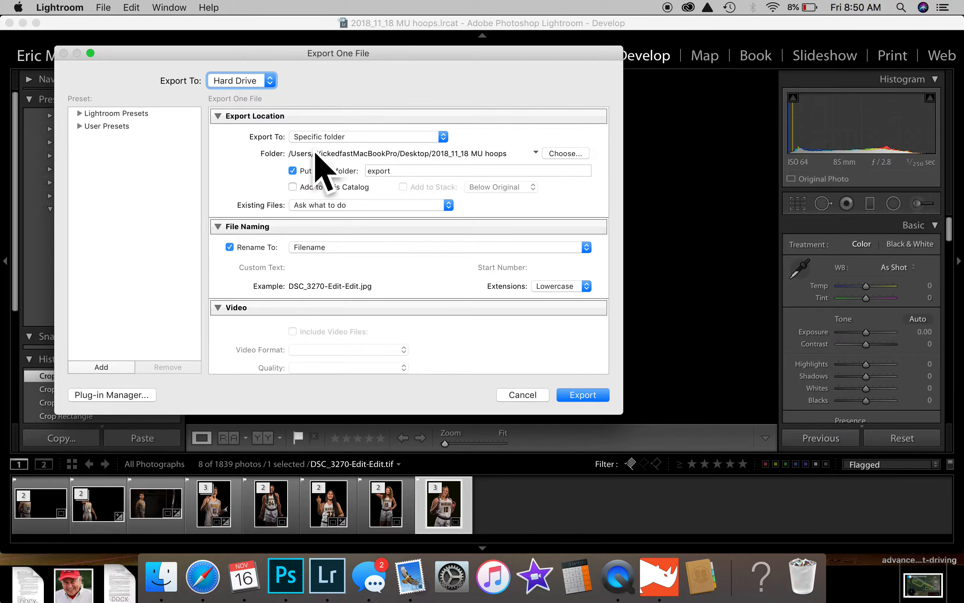
{"action": "left_click", "coordinate": [586, 392]}
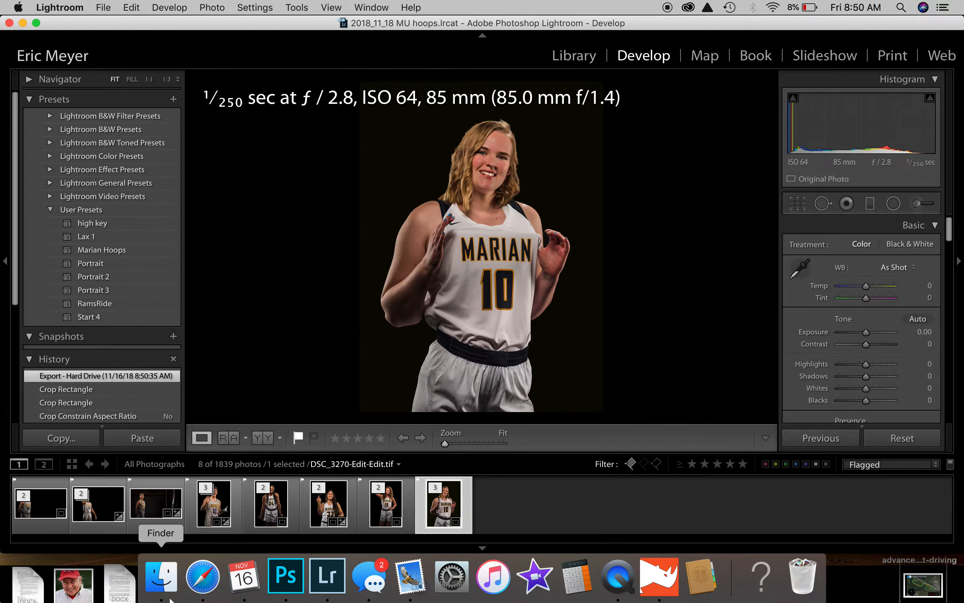
Switch to Finder, open the export folder inside 2018_11_18 MU hoops on the desktop and preview DSC_3270-Edit-Edit.jpg
{"action": "left_click", "coordinate": [166, 585]}
{"action": "left_click", "coordinate": [166, 584]}
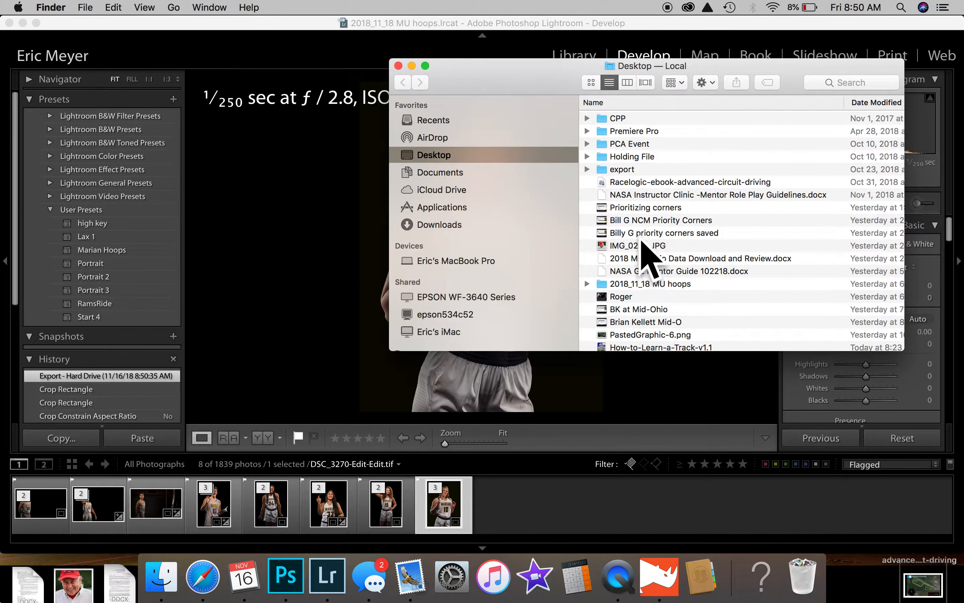
{"action": "scroll", "coordinate": [645, 161], "scroll_direction": "down", "scroll_amount": 2}
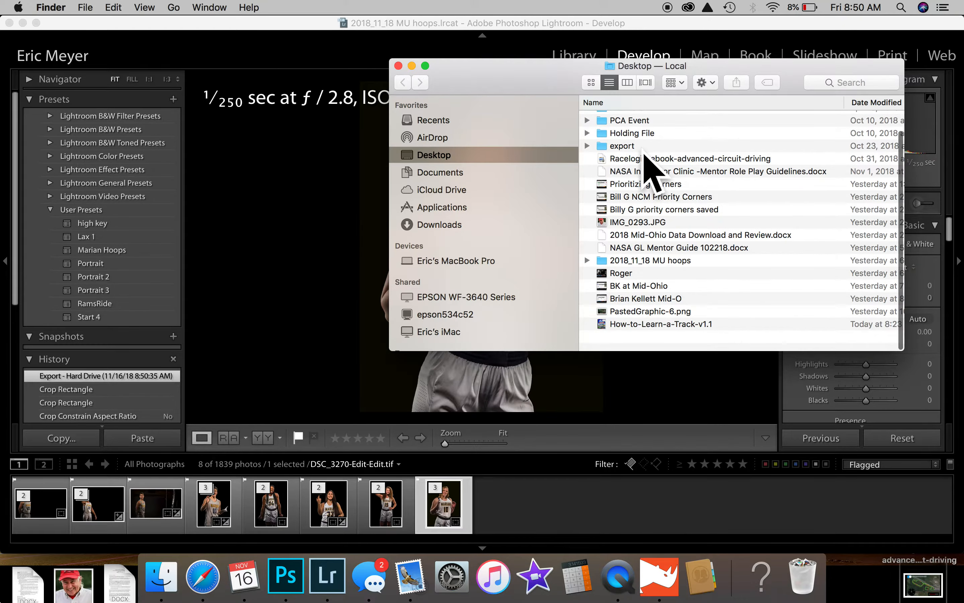
{"action": "scroll", "coordinate": [645, 162], "scroll_direction": "up", "scroll_amount": 2}
{"action": "double_click", "coordinate": [653, 281]}
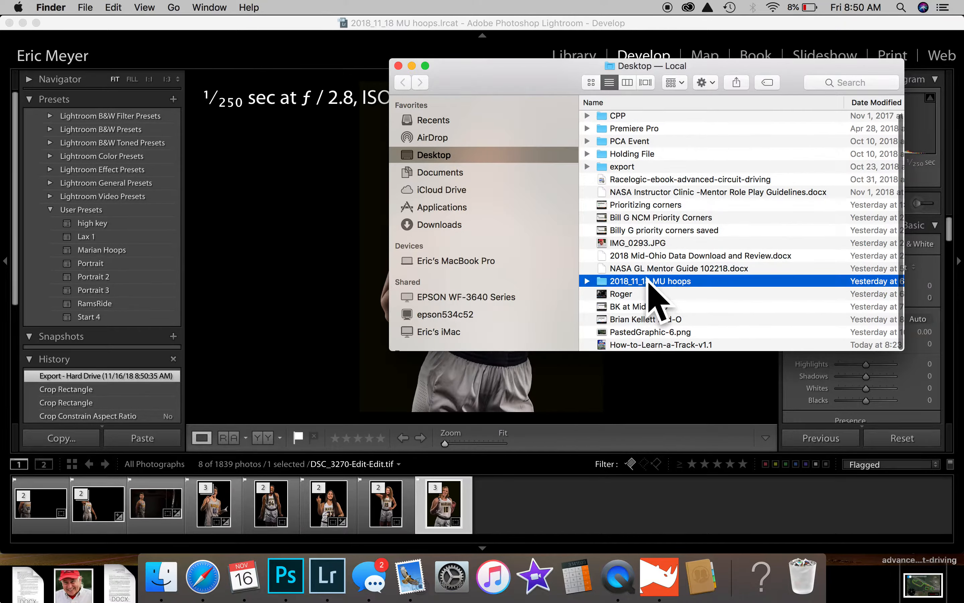
{"action": "double_click", "coordinate": [618, 170]}
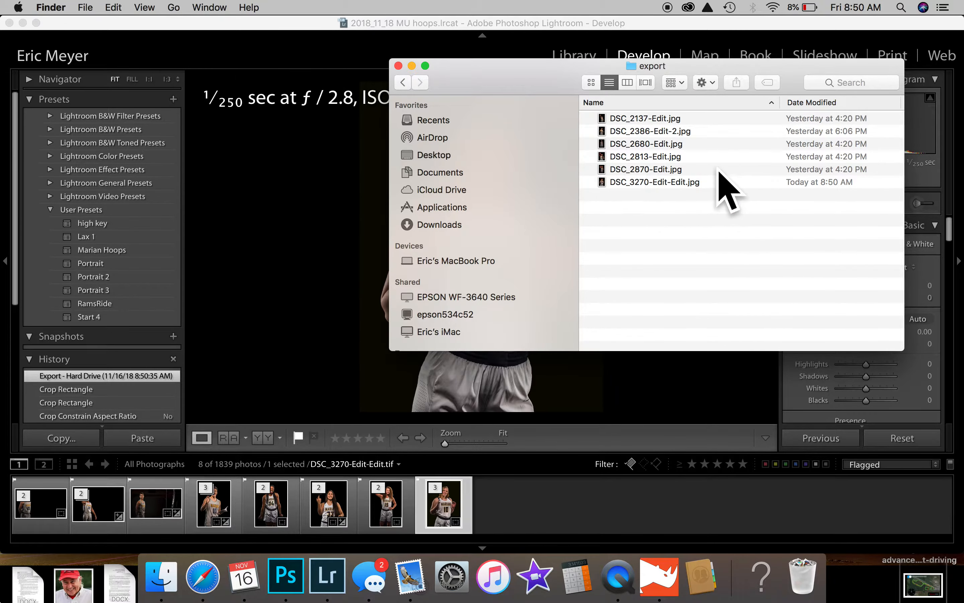
{"action": "left_click", "coordinate": [686, 179]}
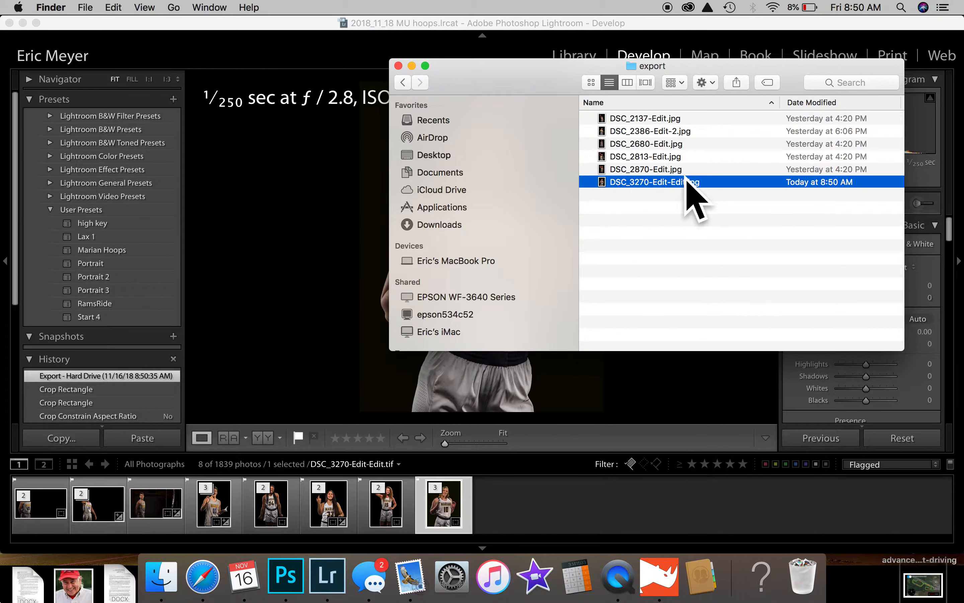
{"action": "key", "text": "space"}
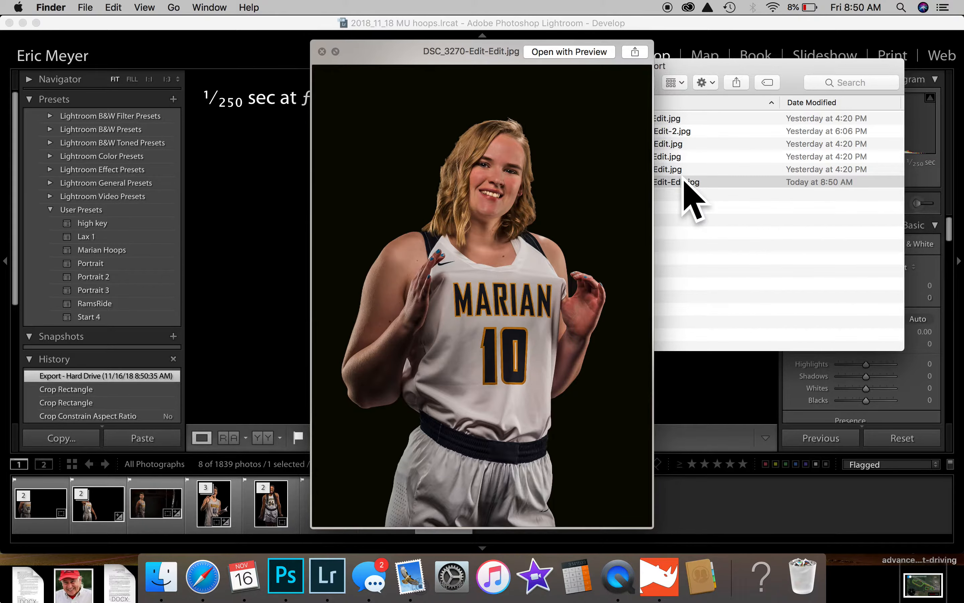
{"action": "key", "text": "space"}
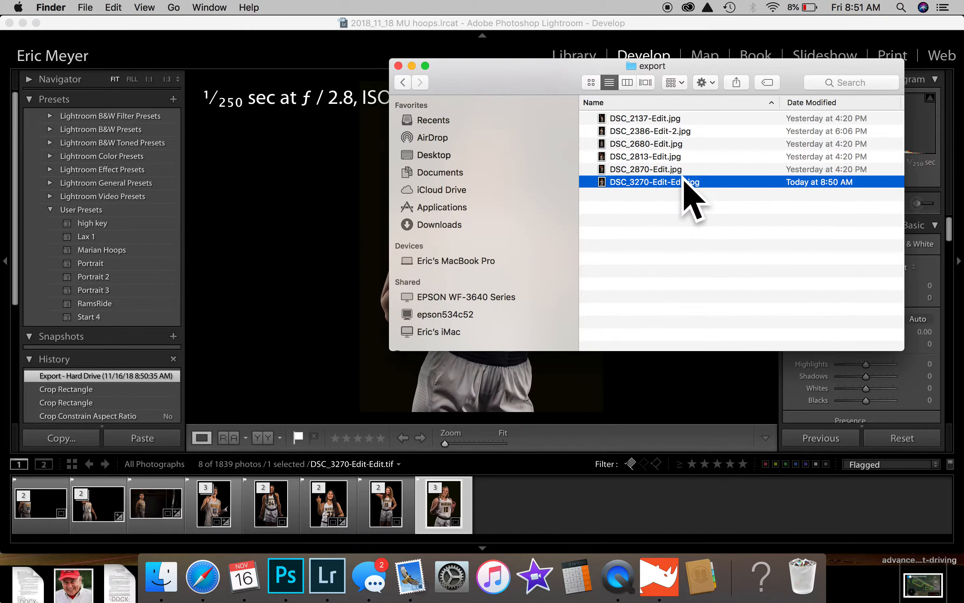
Preview the other exported player portraits from DSC_2137-Edit.jpg through DSC_2870-Edit.jpg, then close the preview and the folder window
{"action": "left_click", "coordinate": [671, 116]}
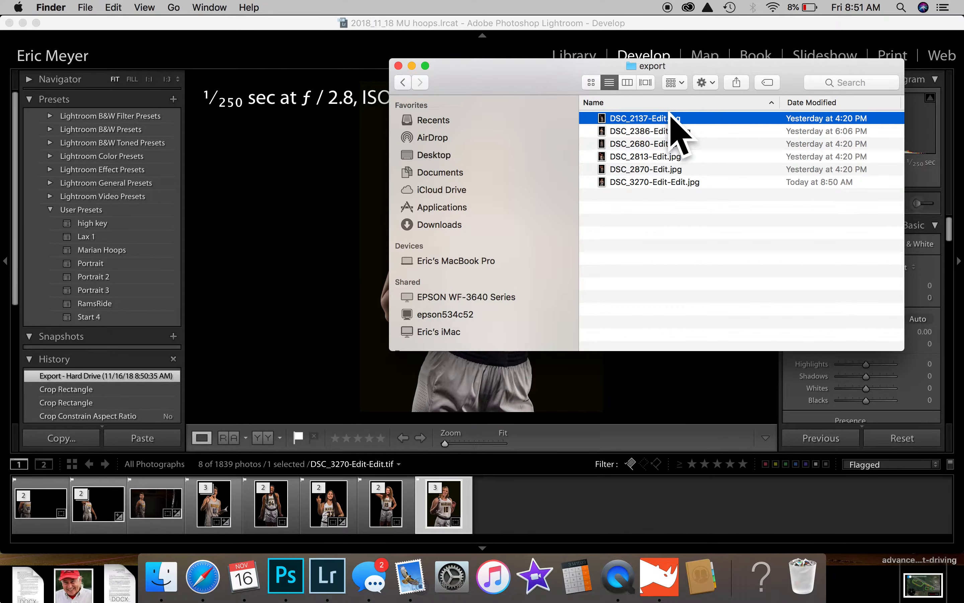
{"action": "key", "text": "space"}
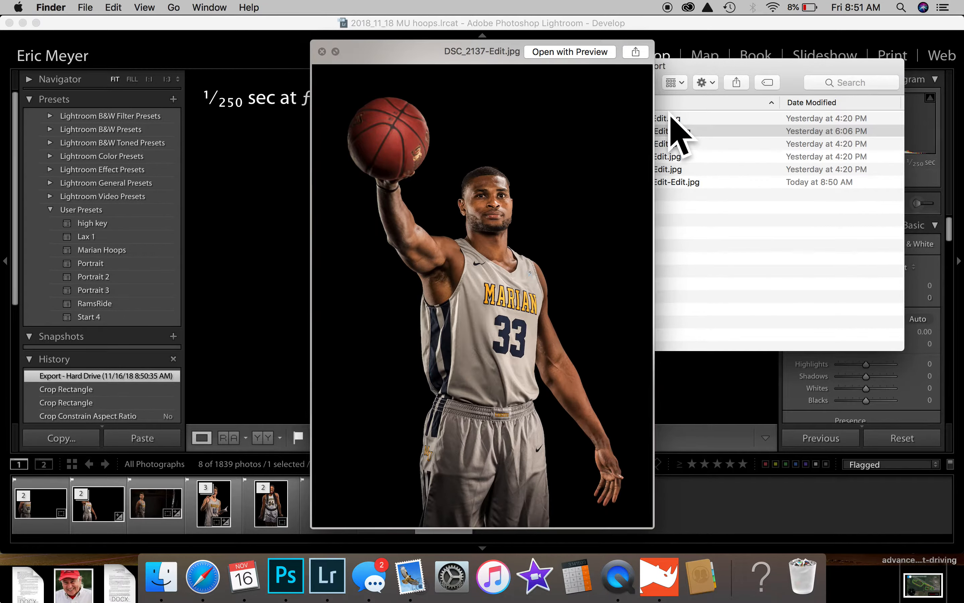
{"action": "key", "text": "Down"}
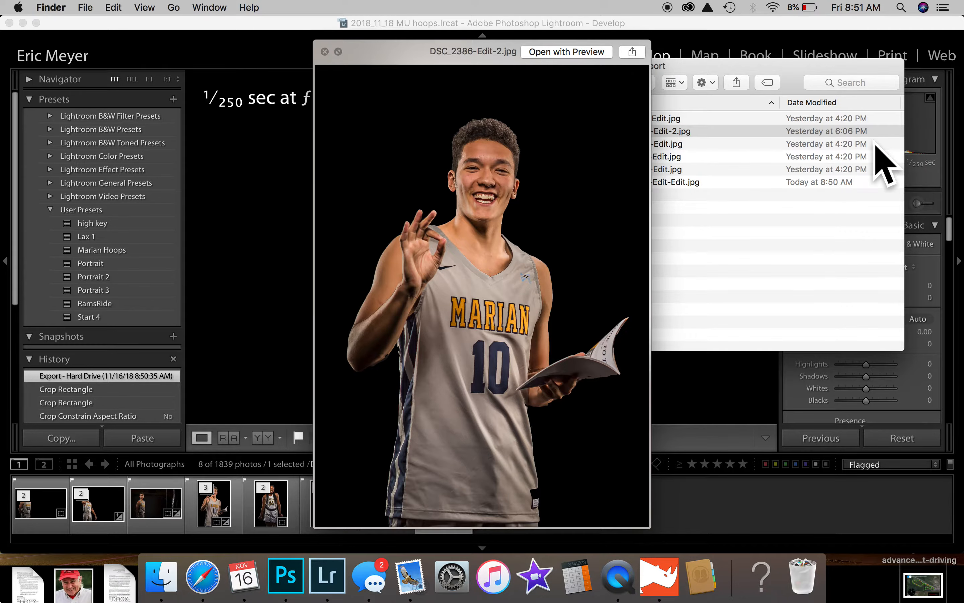
{"action": "key", "text": "Down"}
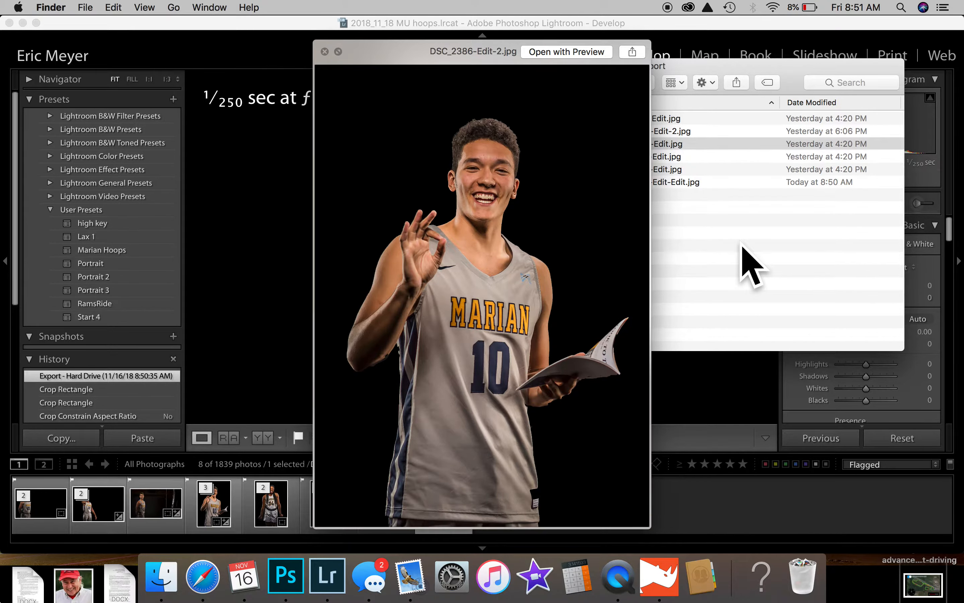
{"action": "key", "text": "Down"}
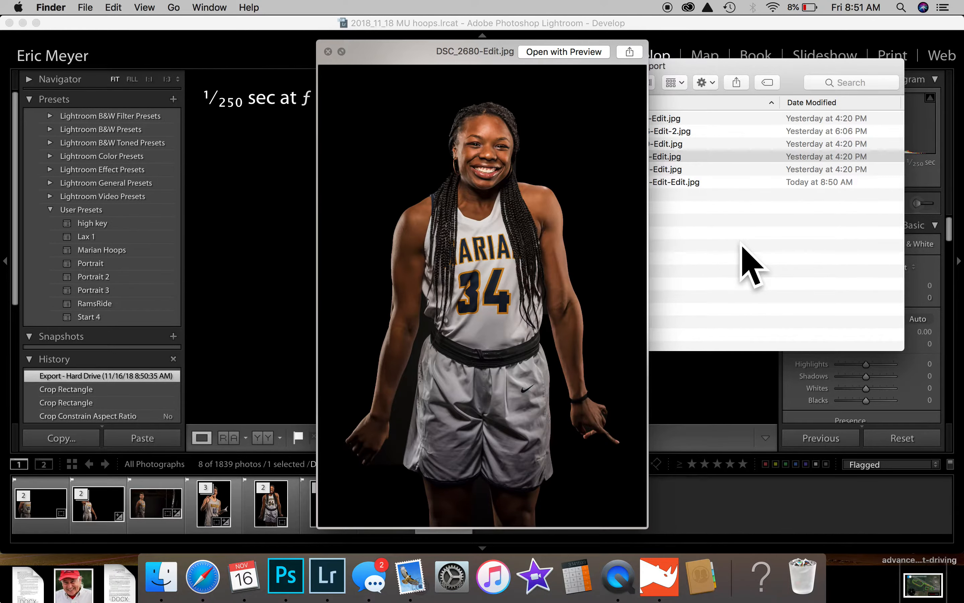
{"action": "key", "text": "Down"}
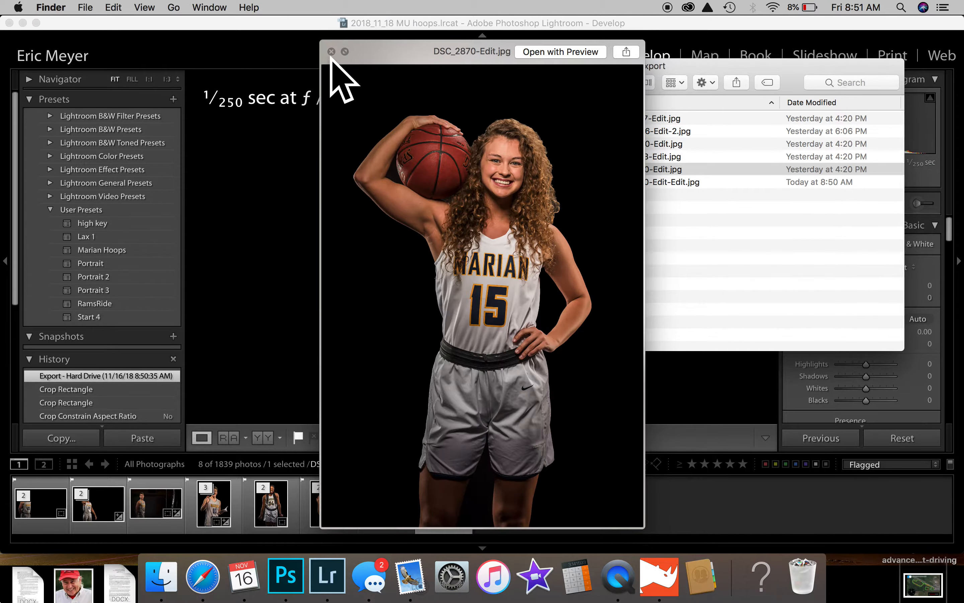
{"action": "left_click", "coordinate": [330, 51]}
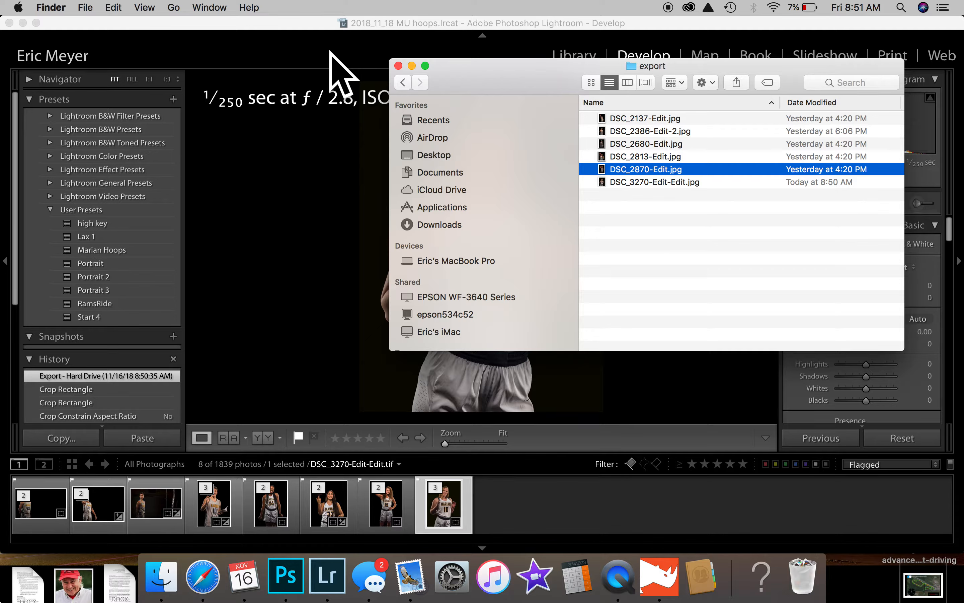
{"action": "left_click", "coordinate": [398, 65]}
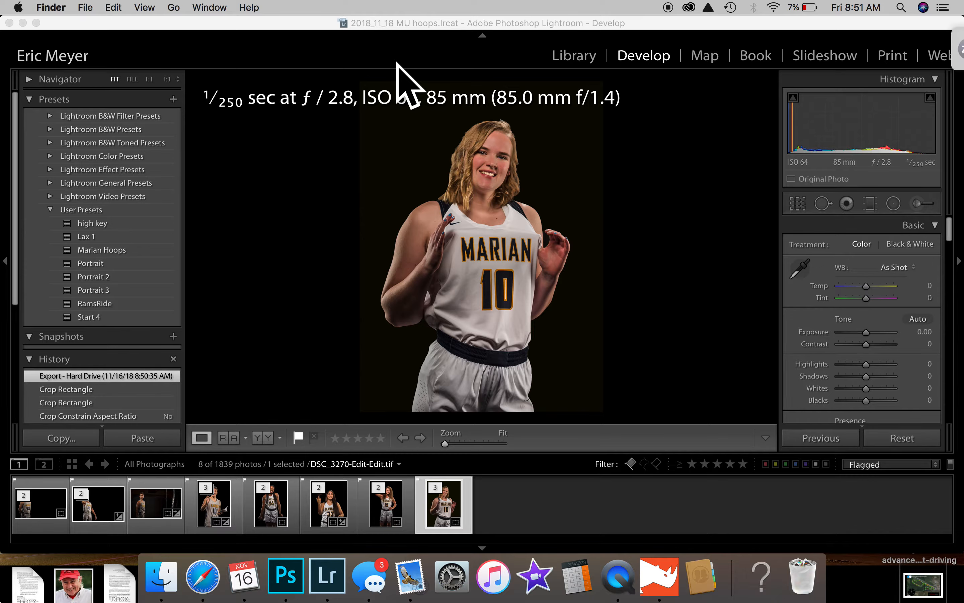
{"action": "mouse_move", "coordinate": [779, 64]}
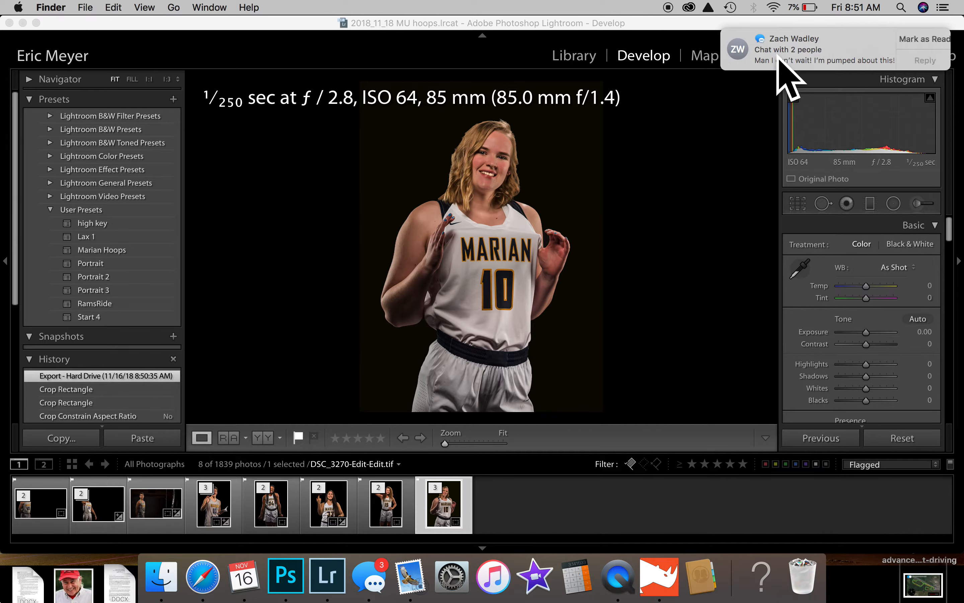